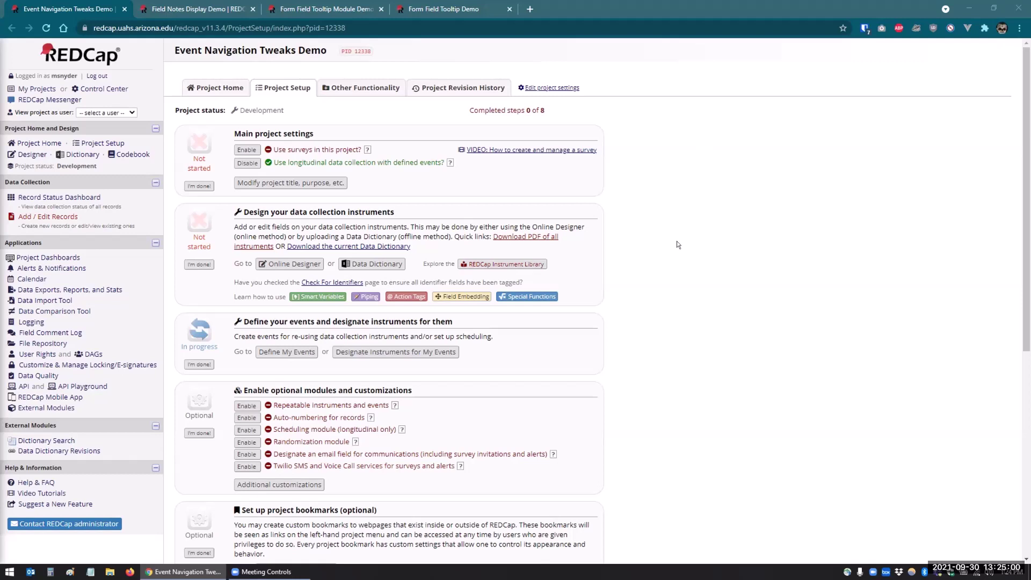
Review the events defined for the Drug A arm and the instruments designated for each of them.
{"action": "left_click", "coordinate": [270, 352]}
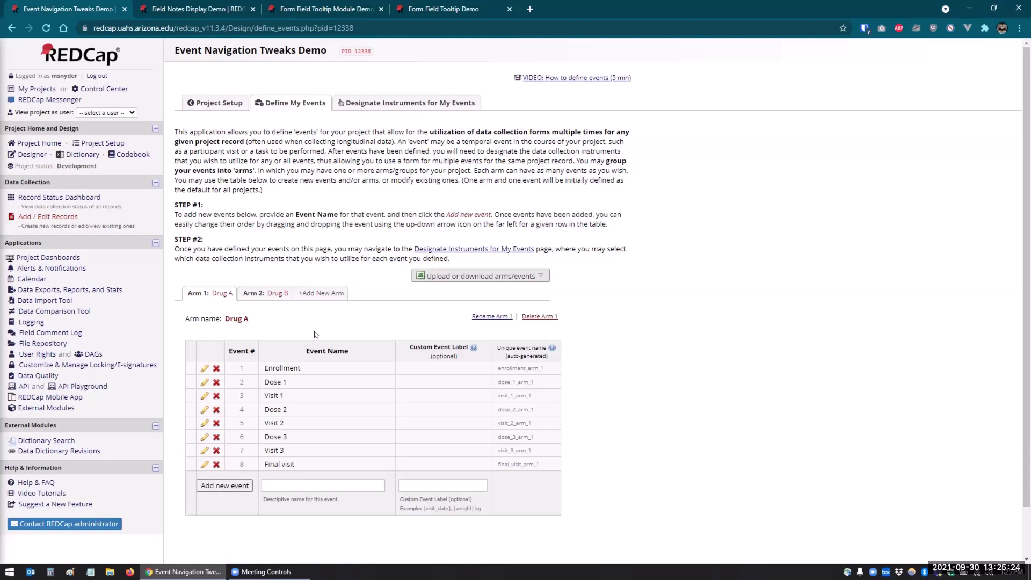
{"action": "left_click", "coordinate": [361, 106]}
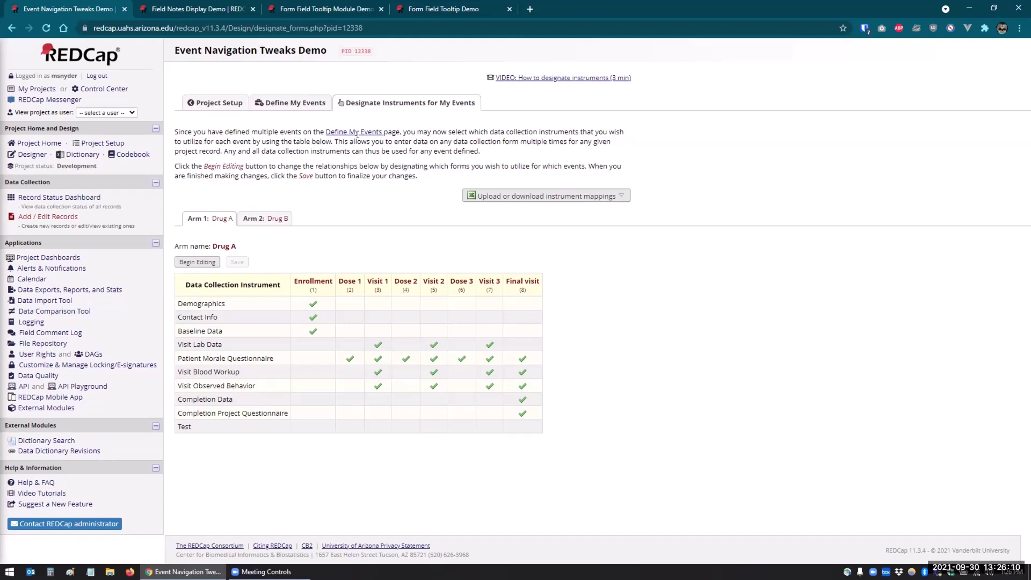
Compare the event columns of the Drug A and Drug B arms on the Record Status Dashboard.
{"action": "left_click", "coordinate": [57, 198]}
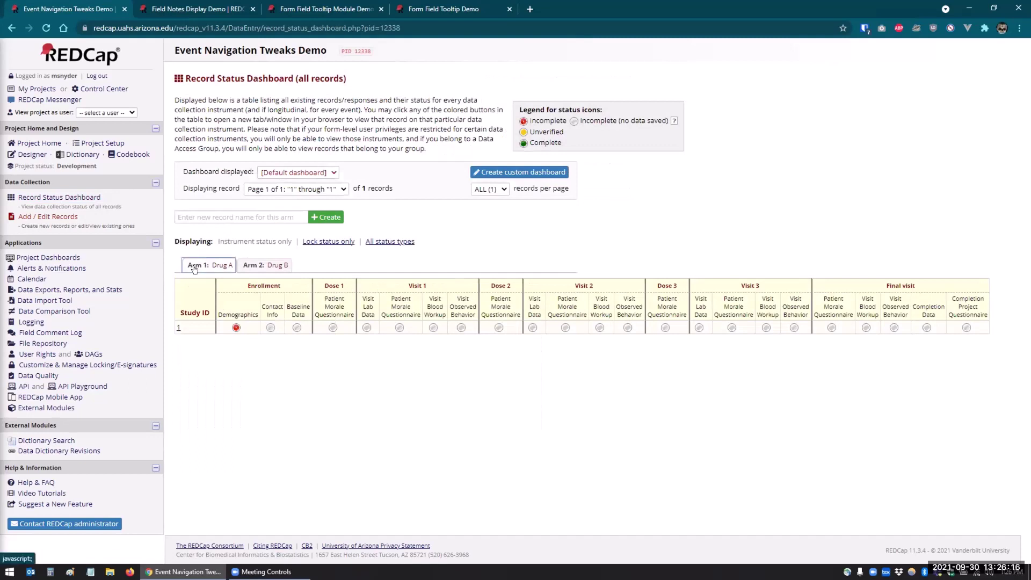
{"action": "left_click", "coordinate": [263, 264]}
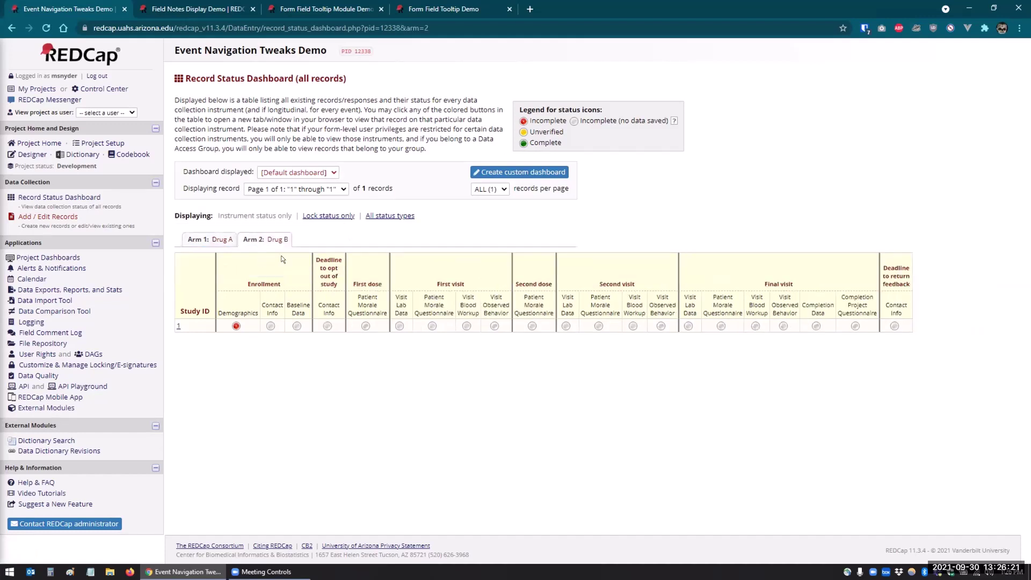
{"action": "left_click", "coordinate": [207, 239]}
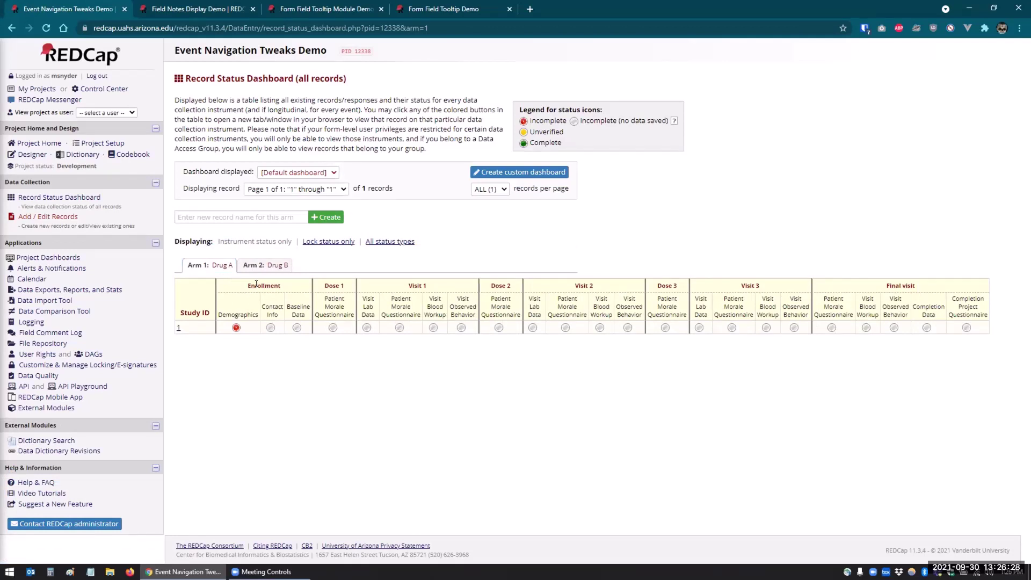
{"action": "left_click_drag", "start_coordinate": [240, 284], "coordinate": [909, 282]}
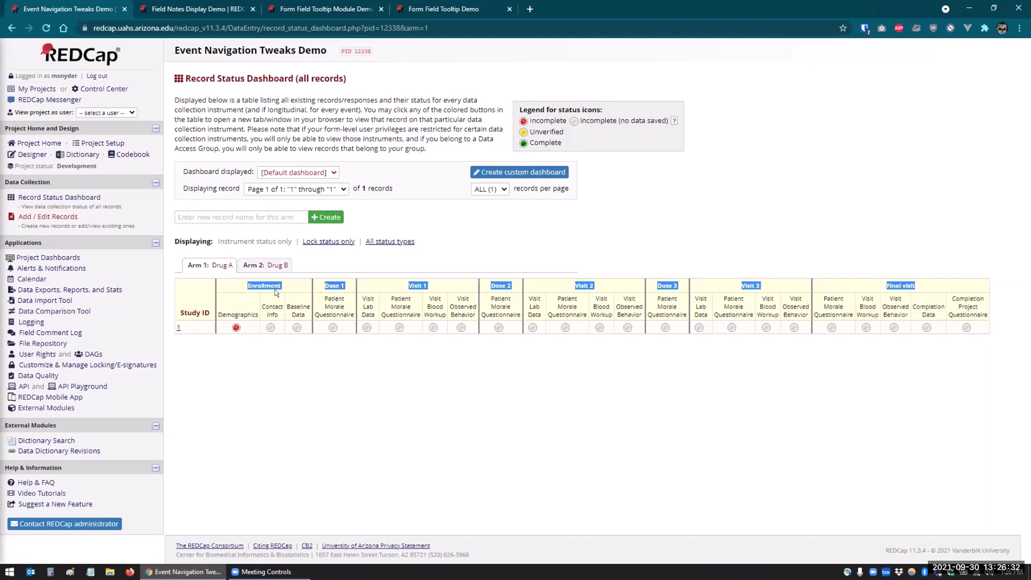
{"action": "left_click", "coordinate": [250, 293]}
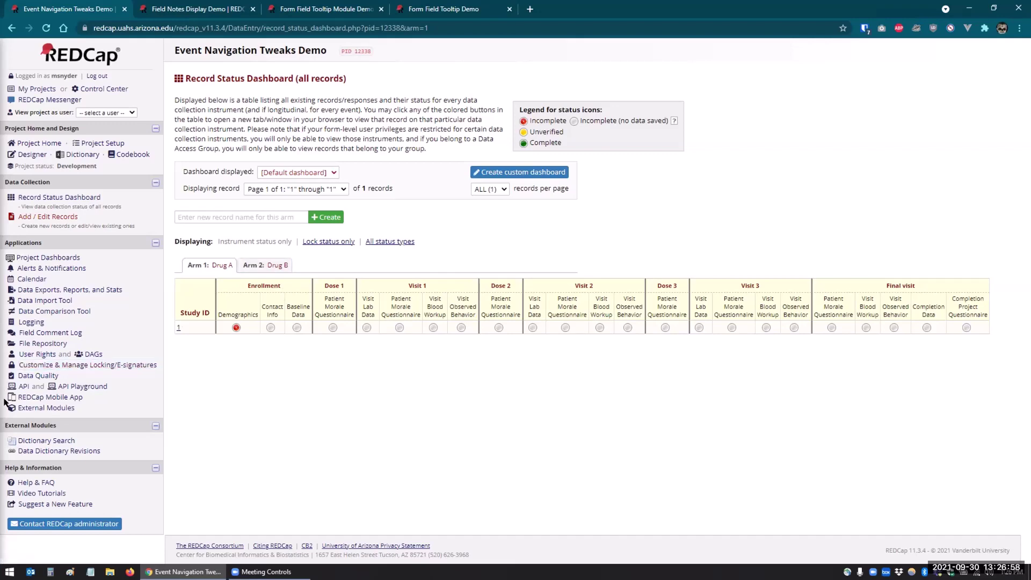
Configure the Event Navigation Tweaks module, disabling the arm navigation buttons and the primary-arm requirement, and save the settings.
{"action": "left_click", "coordinate": [35, 408]}
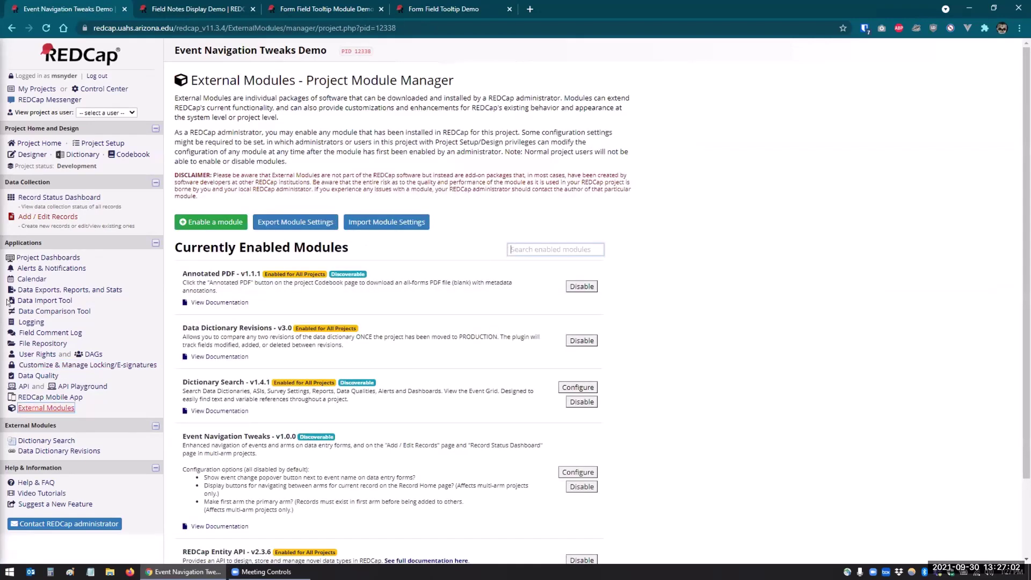
{"action": "scroll", "coordinate": [220, 315], "scroll_direction": "down", "scroll_amount": 2}
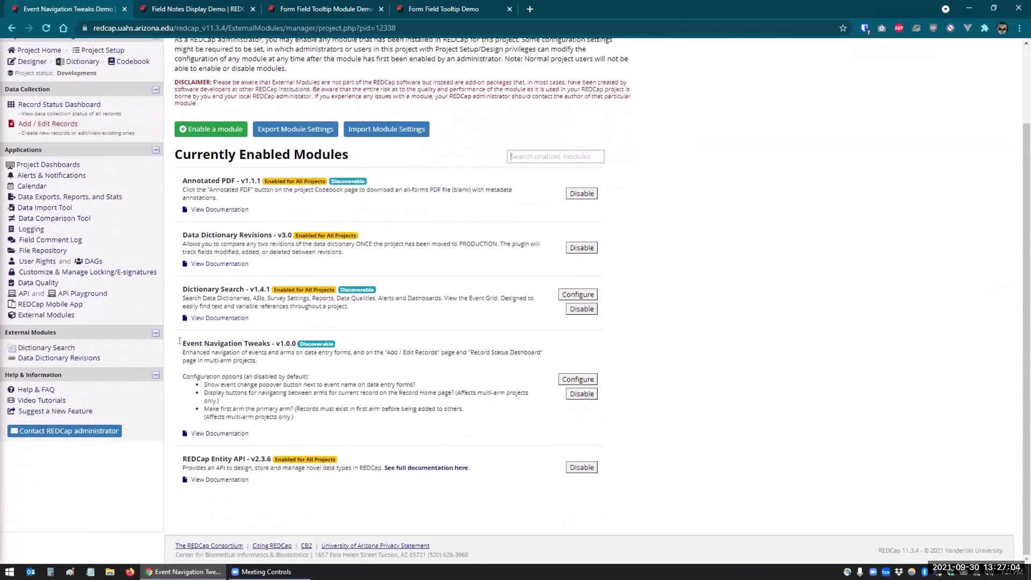
{"action": "left_click_drag", "start_coordinate": [181, 344], "coordinate": [256, 335]}
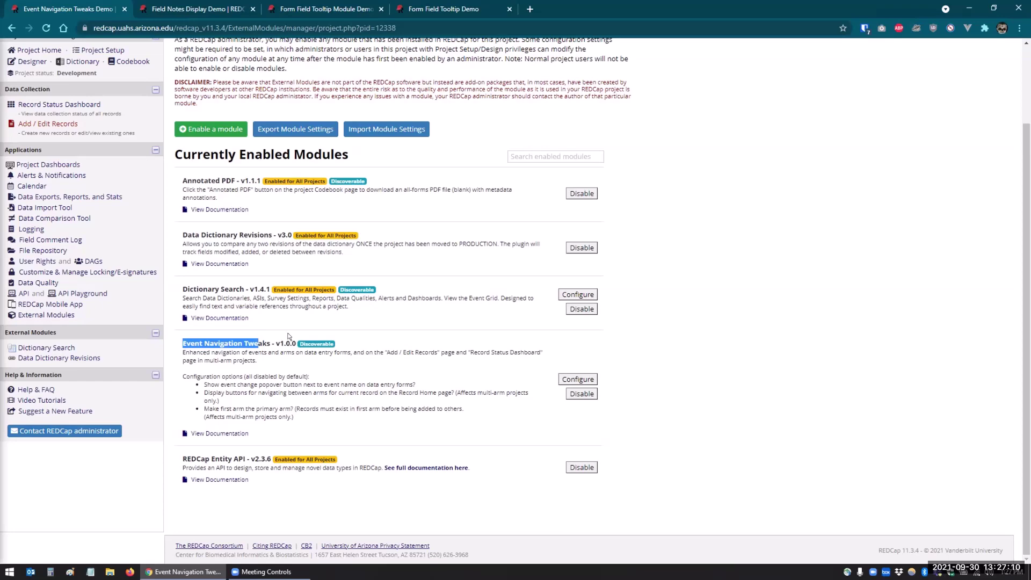
{"action": "left_click", "coordinate": [565, 378]}
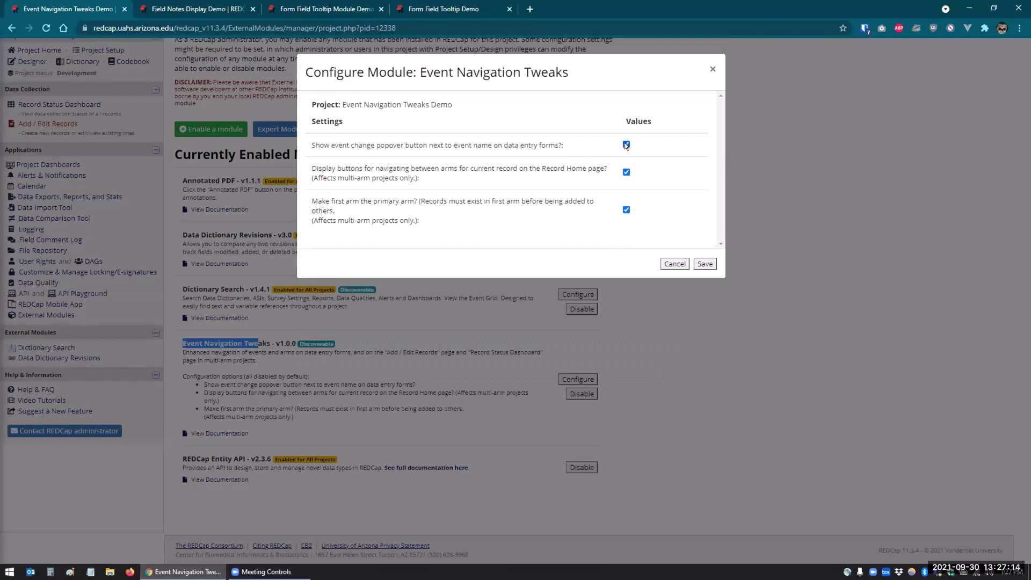
{"action": "left_click", "coordinate": [626, 210]}
{"action": "left_click", "coordinate": [626, 171]}
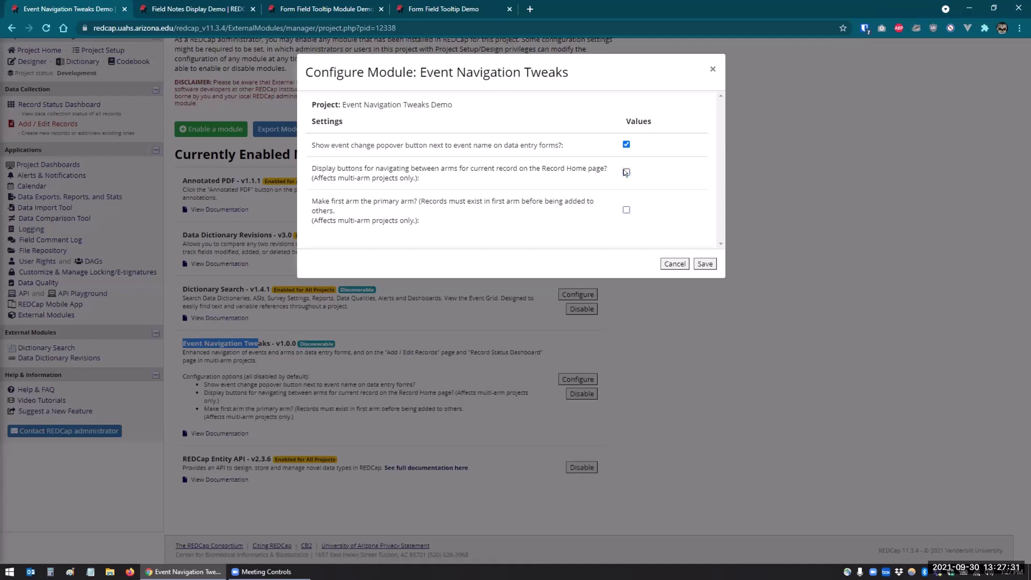
{"action": "left_click", "coordinate": [704, 263]}
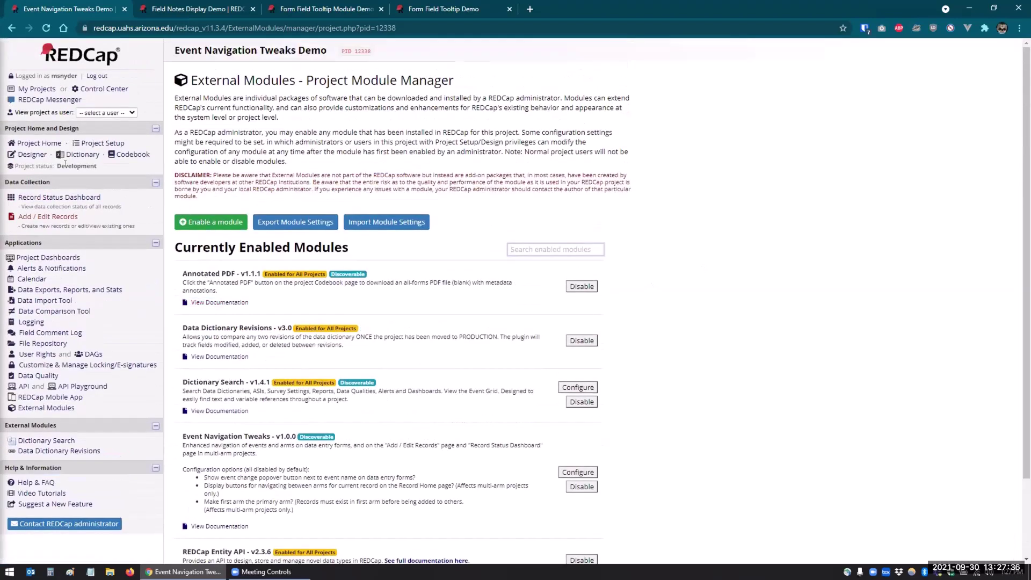
Open record 1's Enrollment Demographics form in the Drug A arm and display its event navigation list.
{"action": "left_click", "coordinate": [59, 197]}
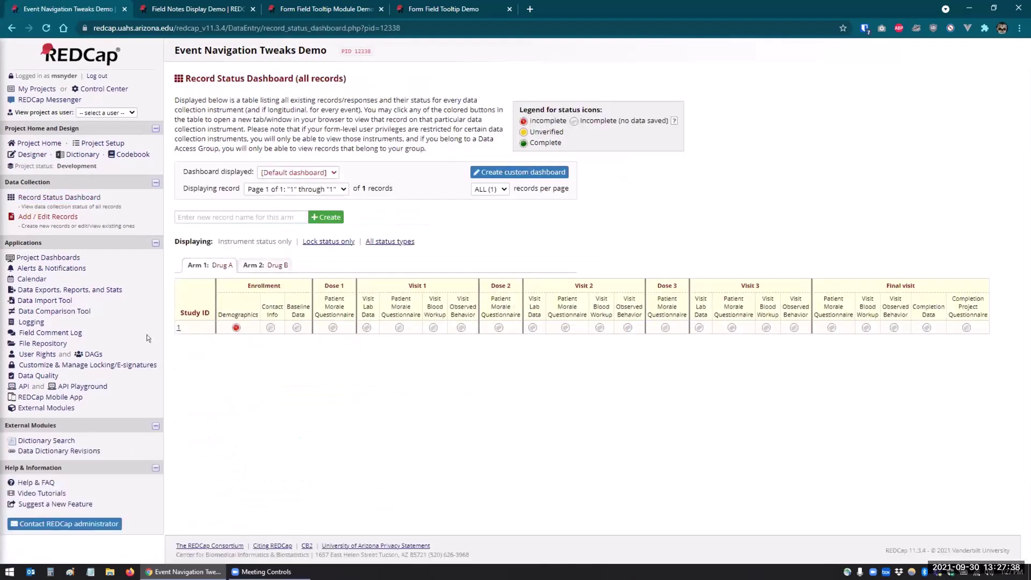
{"action": "left_click", "coordinate": [236, 328]}
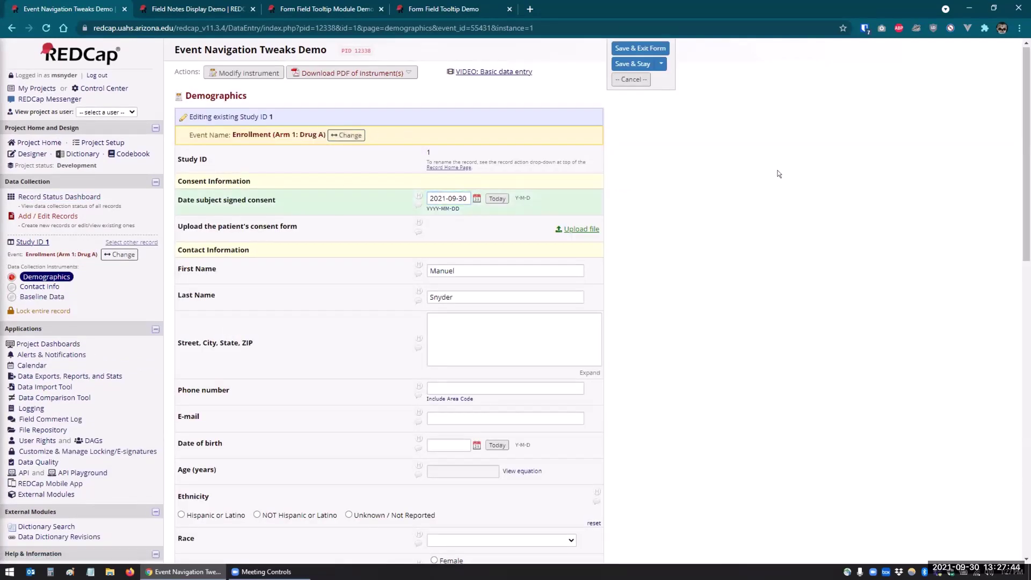
{"action": "left_click", "coordinate": [350, 136]}
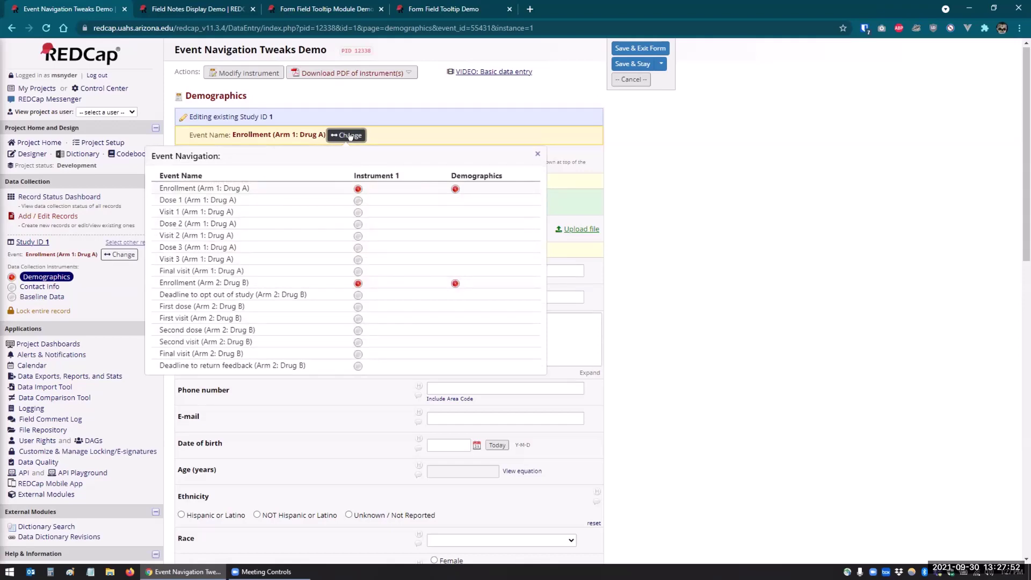
Reopen record 1's Drug A Demographics form from the Record Status Dashboard and switch to the Dose 1 event through event navigation.
{"action": "left_click", "coordinate": [56, 198]}
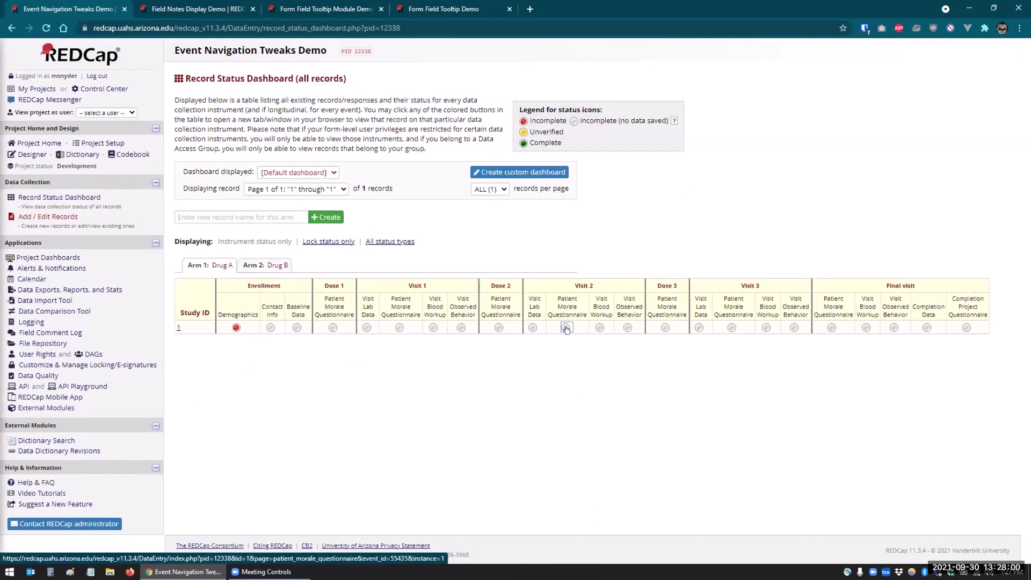
{"action": "left_click", "coordinate": [234, 327]}
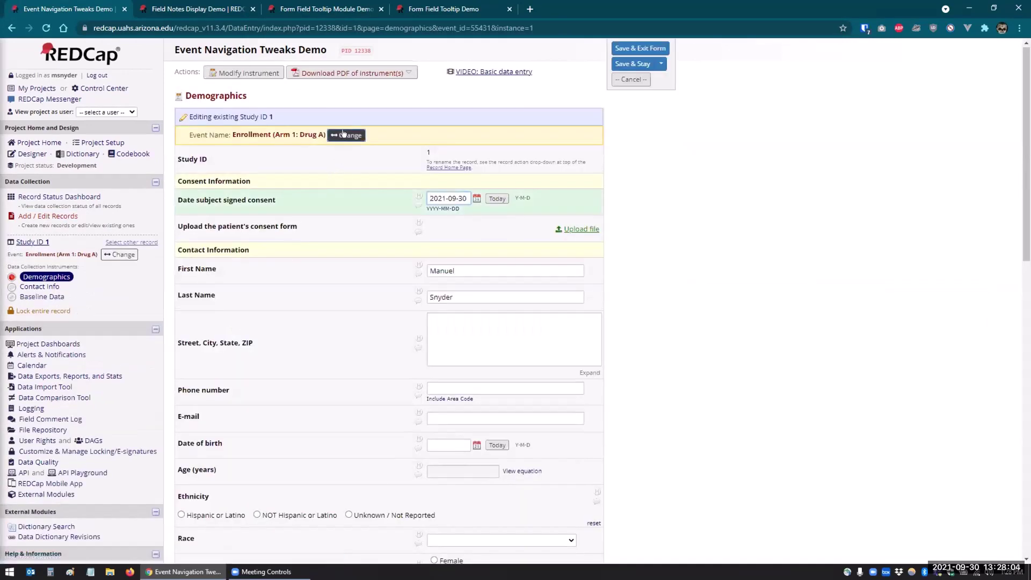
{"action": "left_click", "coordinate": [343, 134]}
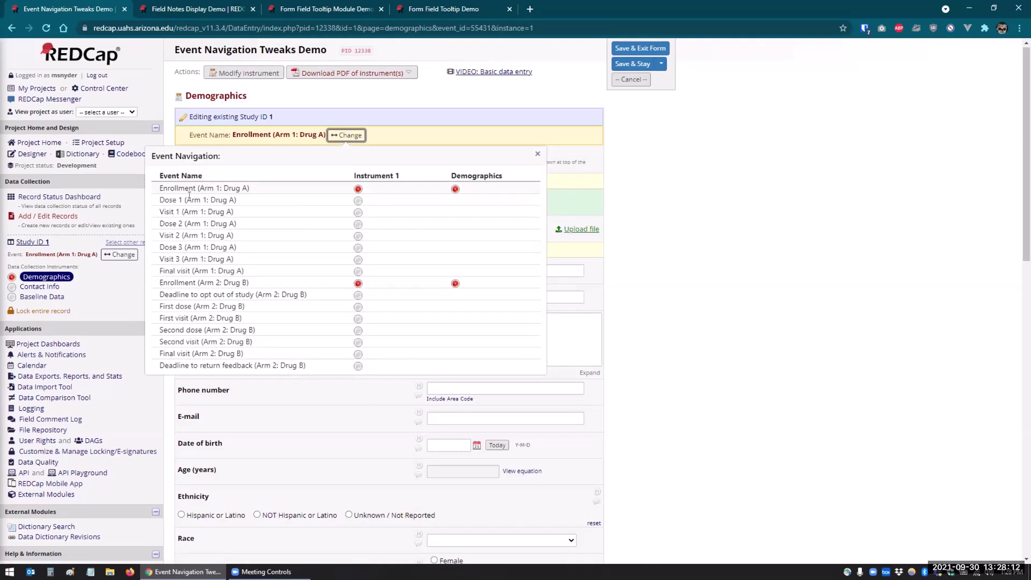
{"action": "left_click", "coordinate": [355, 202]}
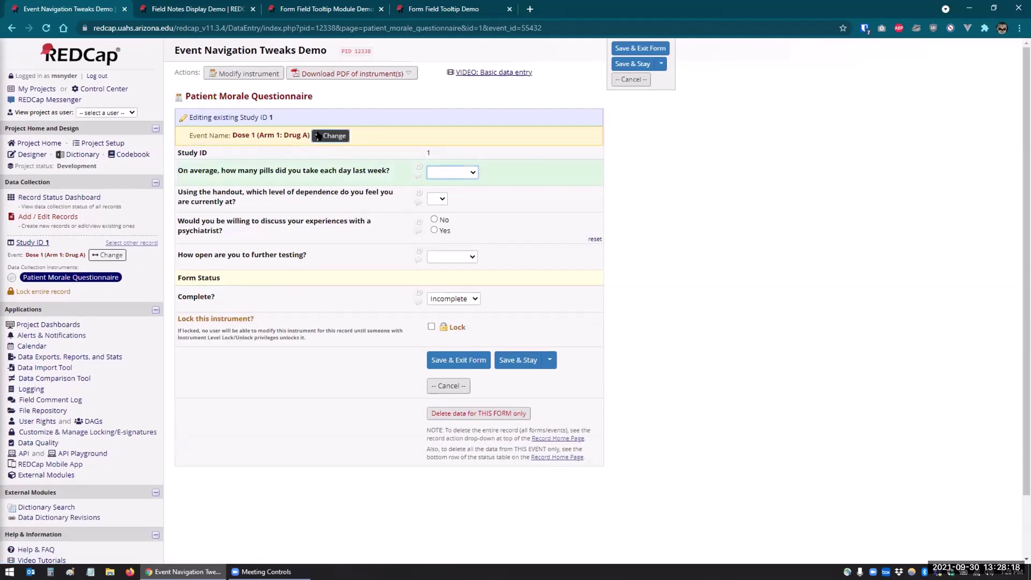
Switch record 1 to the Dose 2 event and on to Dose 3 in Drug A through event navigation.
{"action": "left_click", "coordinate": [331, 136]}
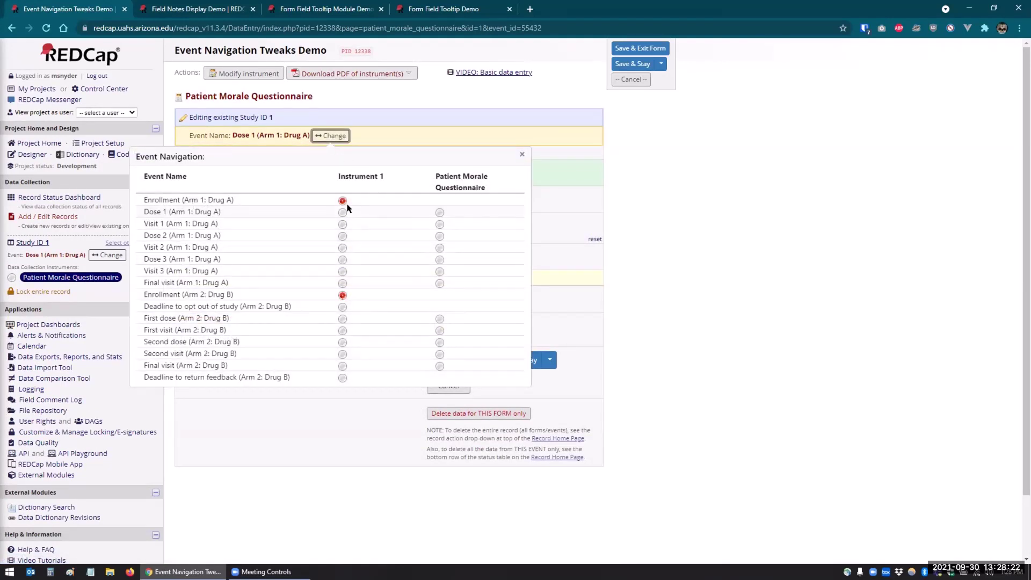
{"action": "left_click", "coordinate": [332, 137]}
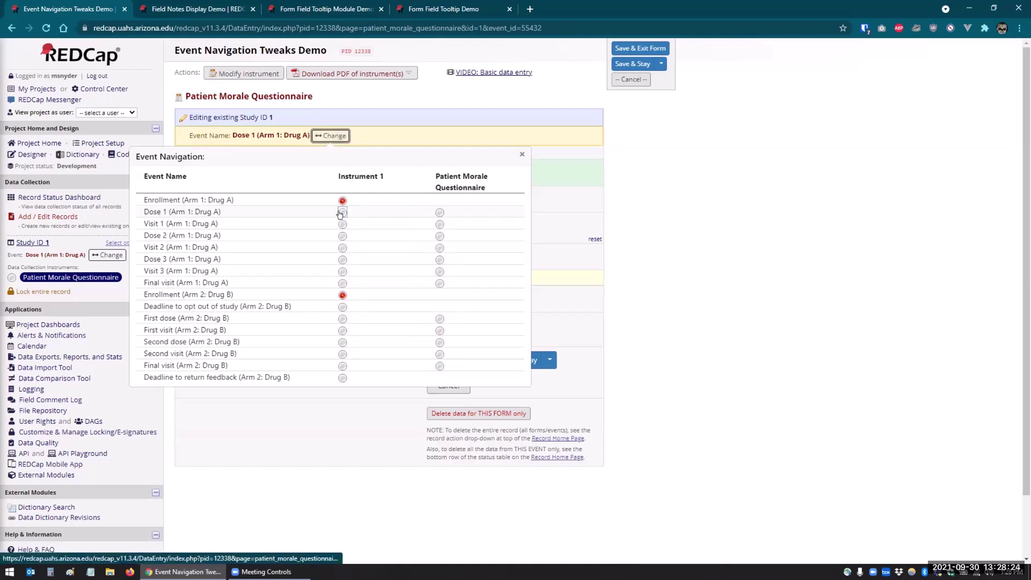
{"action": "left_click", "coordinate": [342, 237]}
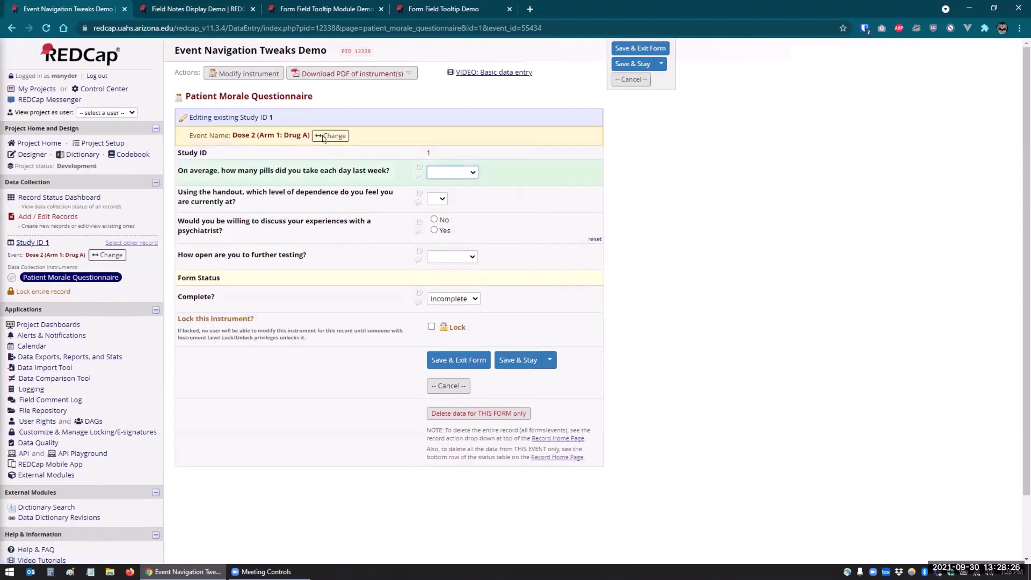
{"action": "left_click", "coordinate": [331, 136]}
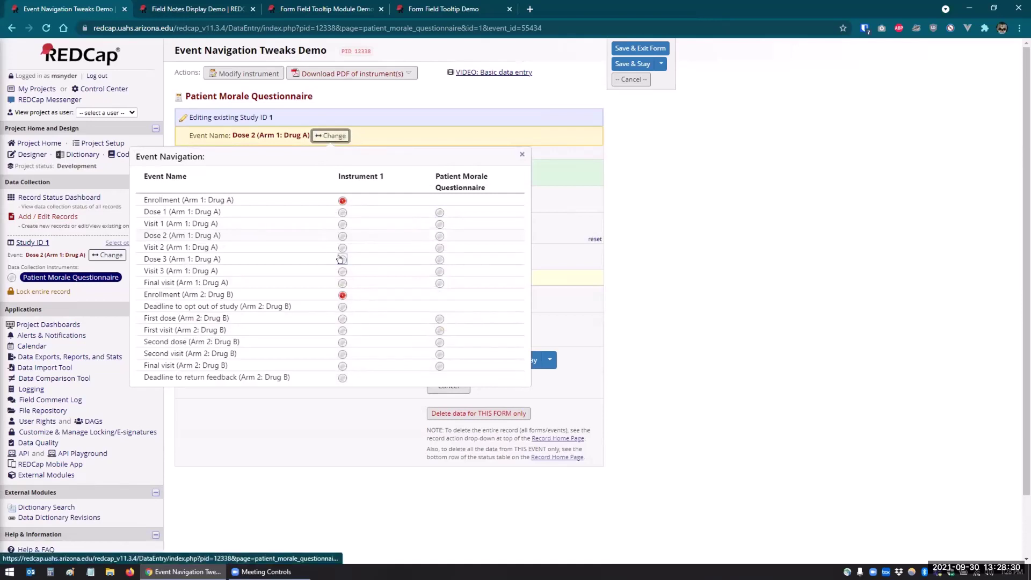
{"action": "left_click", "coordinate": [341, 260]}
Switch to the First visit event of Drug B, and from there to the Visit Lab Data form of Visit 1 in Drug A.
{"action": "left_click", "coordinate": [330, 136]}
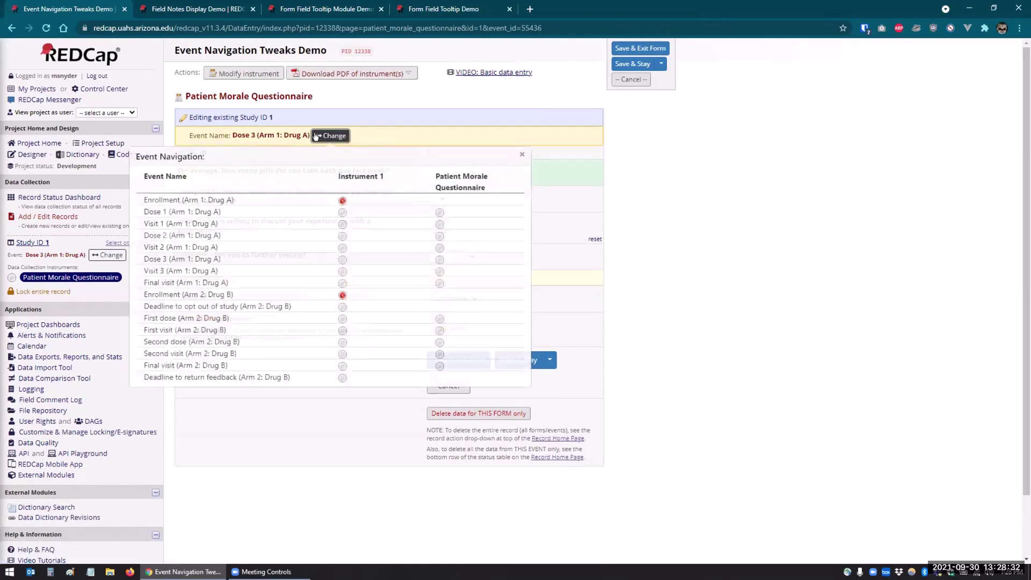
{"action": "left_click", "coordinate": [343, 330]}
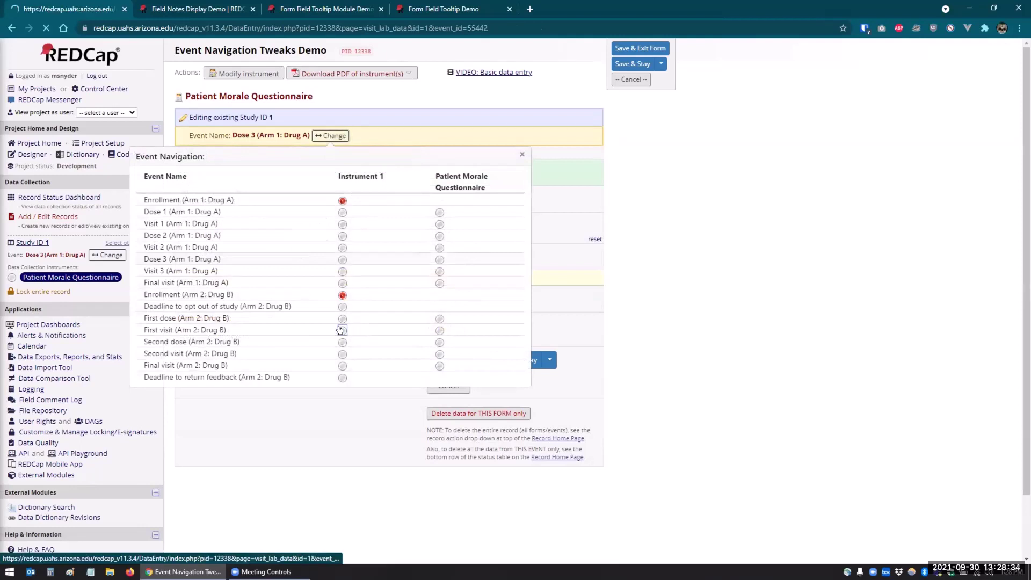
{"action": "left_click", "coordinate": [332, 136]}
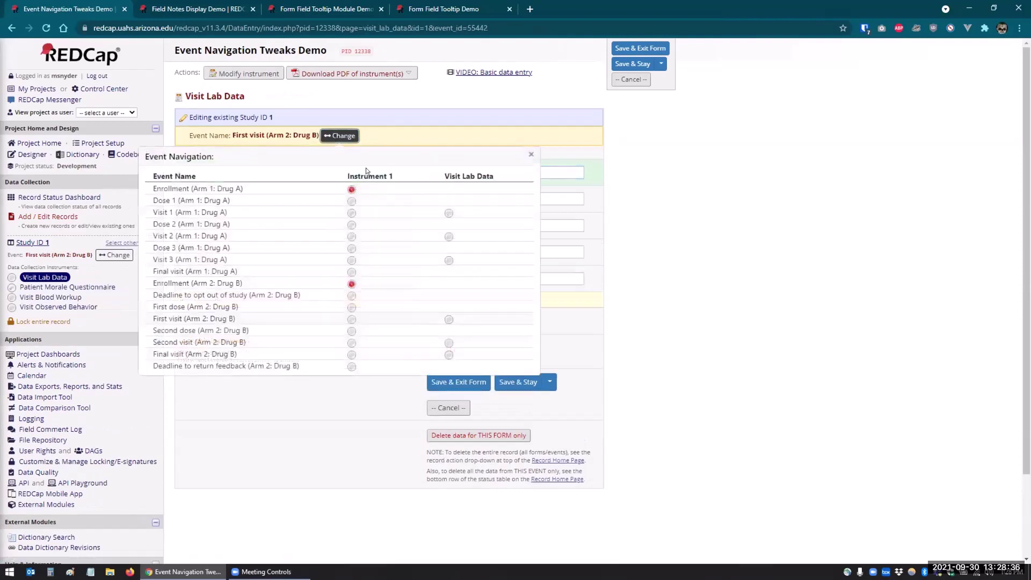
{"action": "left_click_drag", "start_coordinate": [440, 176], "coordinate": [487, 176]}
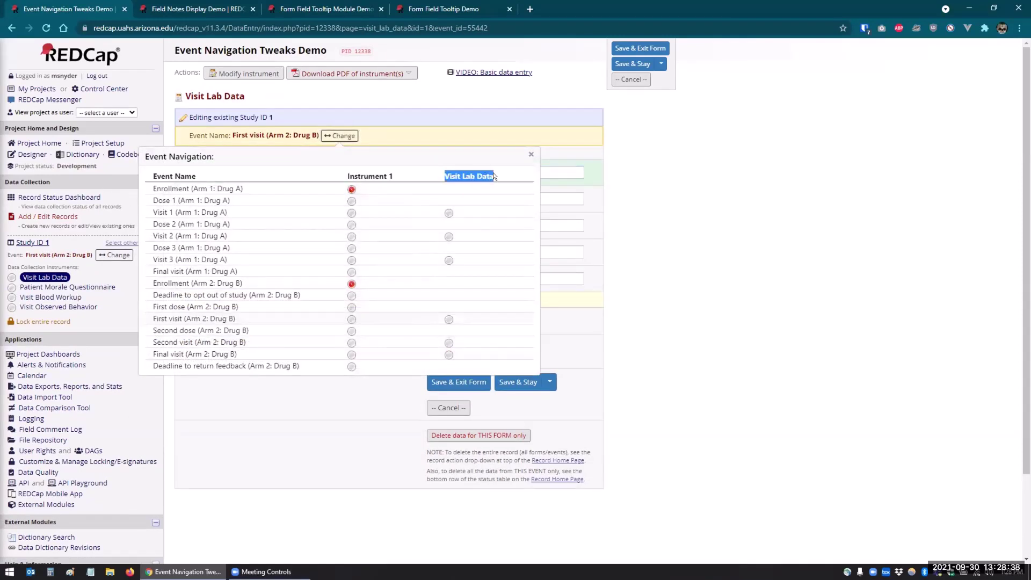
{"action": "left_click", "coordinate": [448, 212]}
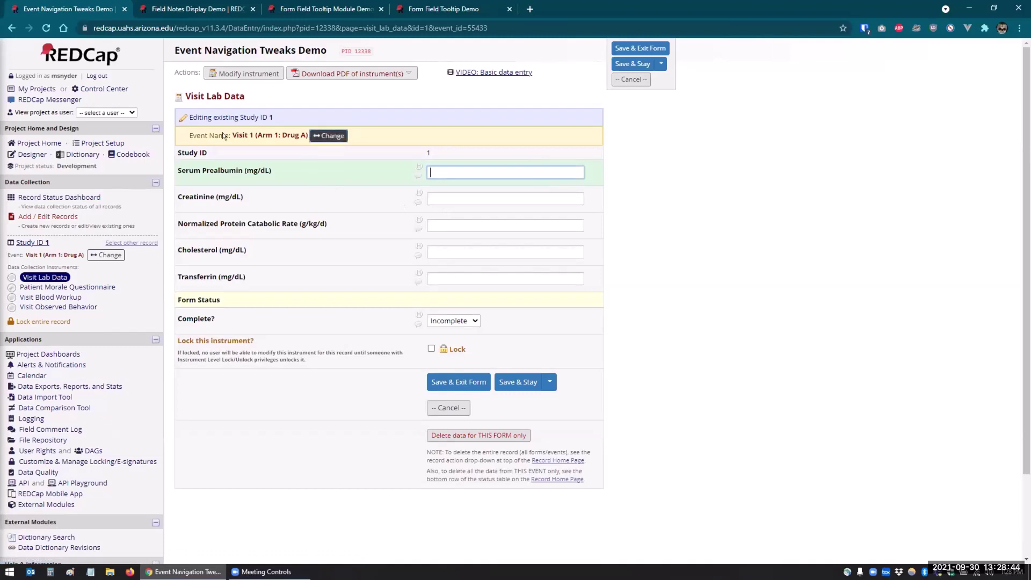
Enable the Record Home page buttons for navigating between arms in the Event Navigation Tweaks module and save the configuration.
{"action": "left_click", "coordinate": [50, 194]}
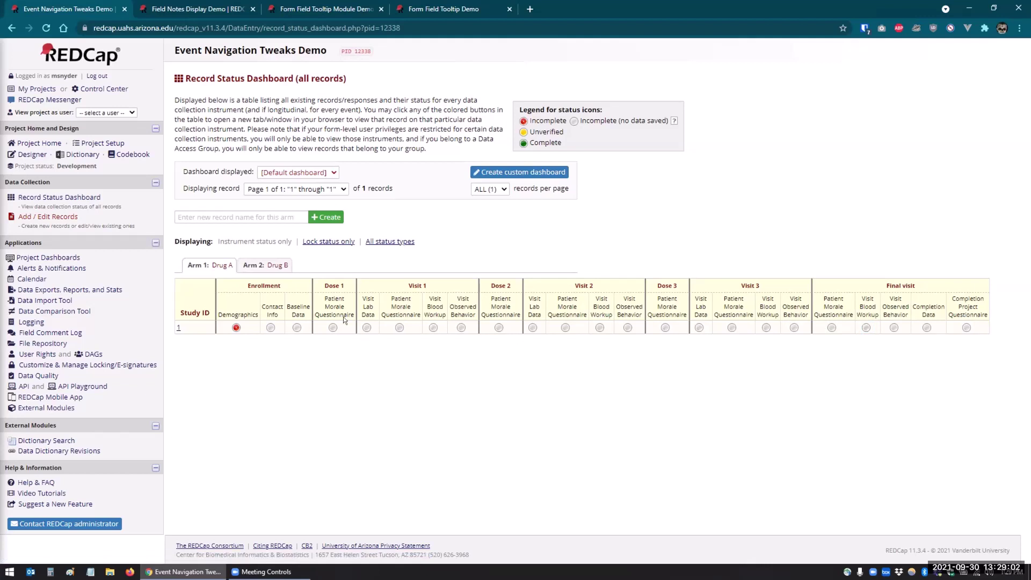
{"action": "left_click", "coordinate": [54, 408]}
{"action": "scroll", "coordinate": [483, 409], "scroll_direction": "down", "scroll_amount": 3}
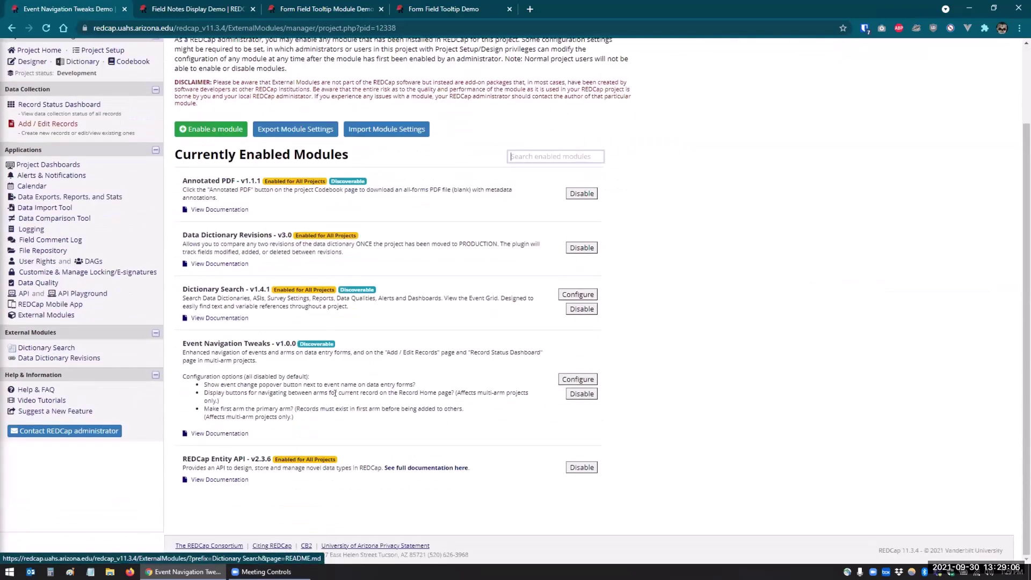
{"action": "left_click", "coordinate": [576, 378]}
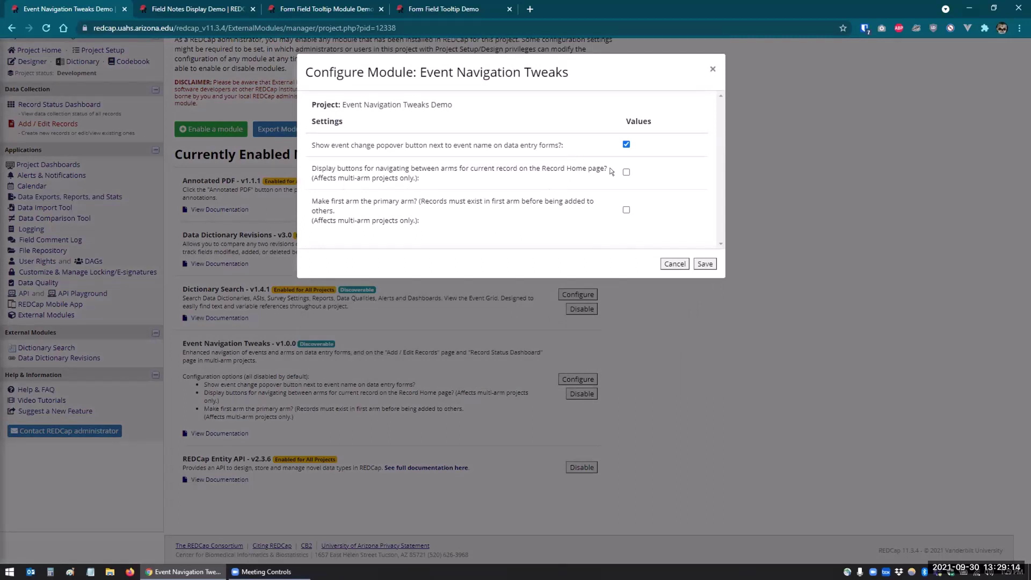
{"action": "left_click", "coordinate": [626, 171]}
{"action": "left_click", "coordinate": [705, 263]}
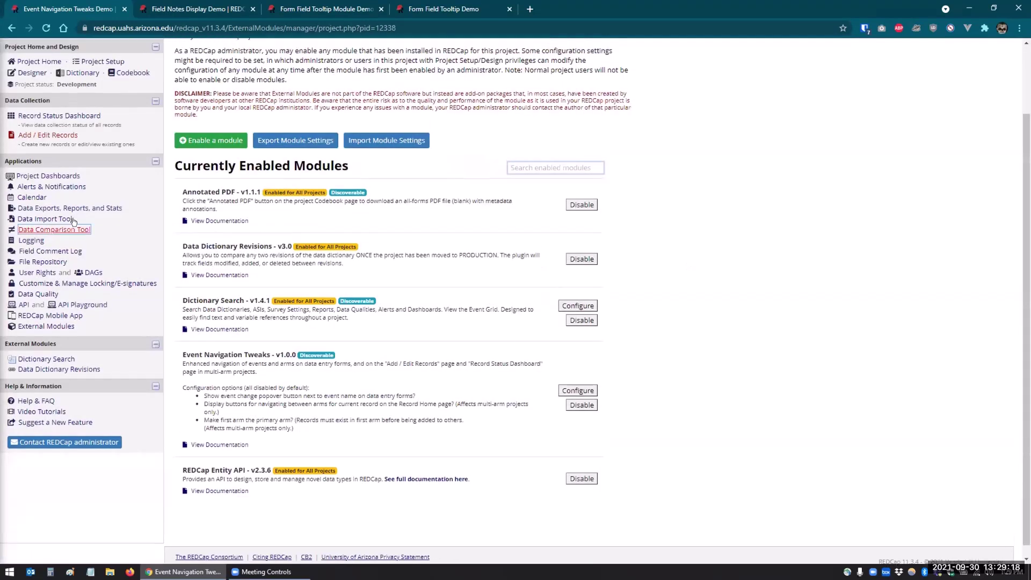
Open the Record Home Page of record 1 in the Drug A arm from the Record Status Dashboard.
{"action": "left_click", "coordinate": [46, 198]}
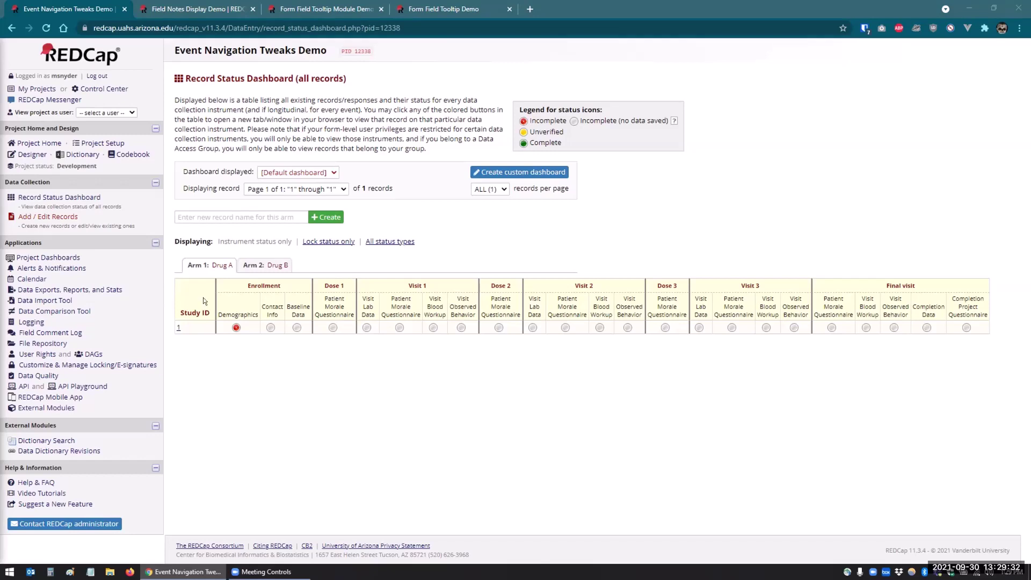
{"action": "left_click", "coordinate": [178, 327]}
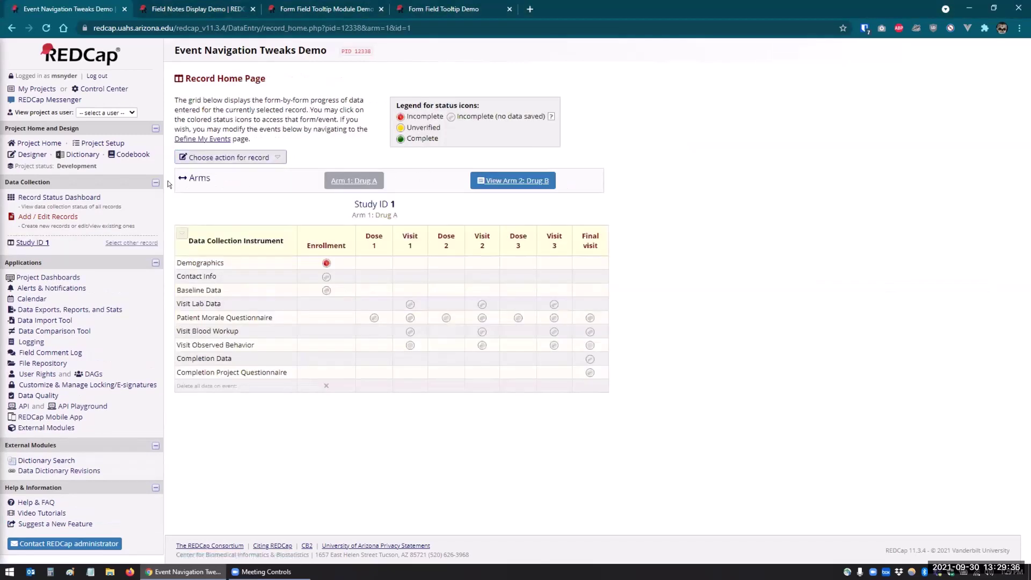
Alternate record 1's Home Page between the Drug B and Drug A arms, and display the Drug B arm in the Record Status Dashboard.
{"action": "left_click", "coordinate": [516, 184]}
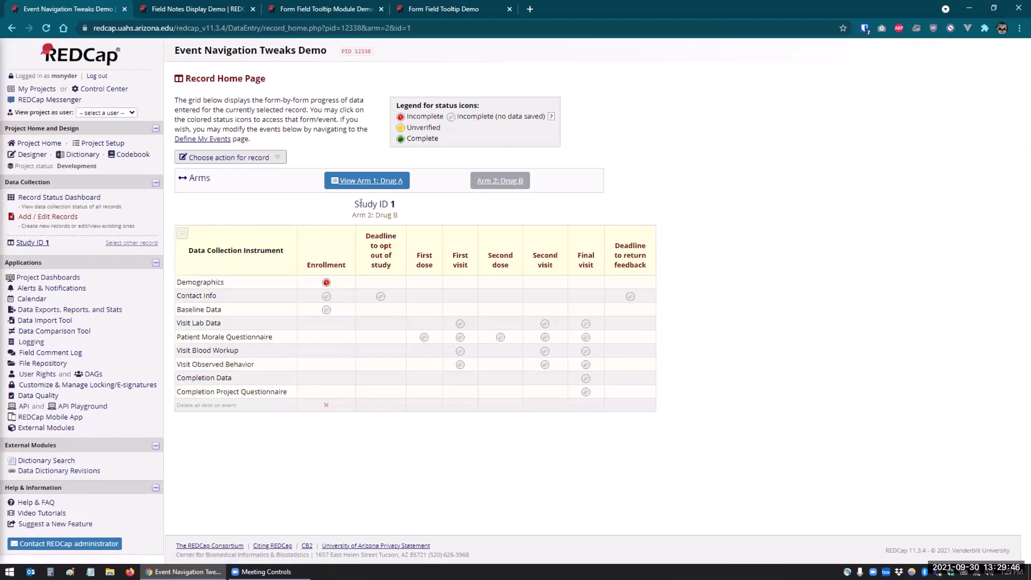
{"action": "left_click", "coordinate": [380, 181]}
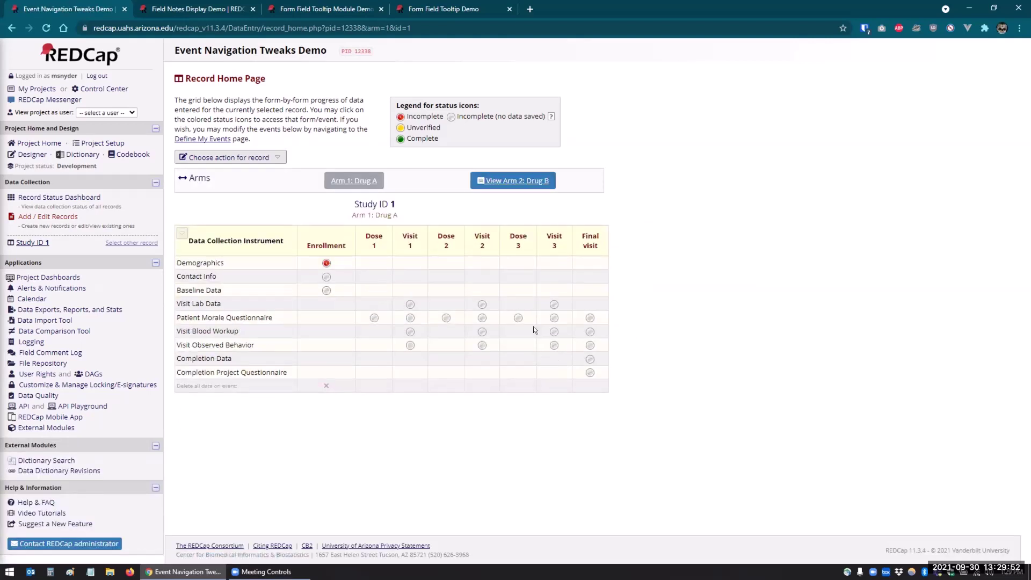
{"action": "left_click", "coordinate": [506, 186]}
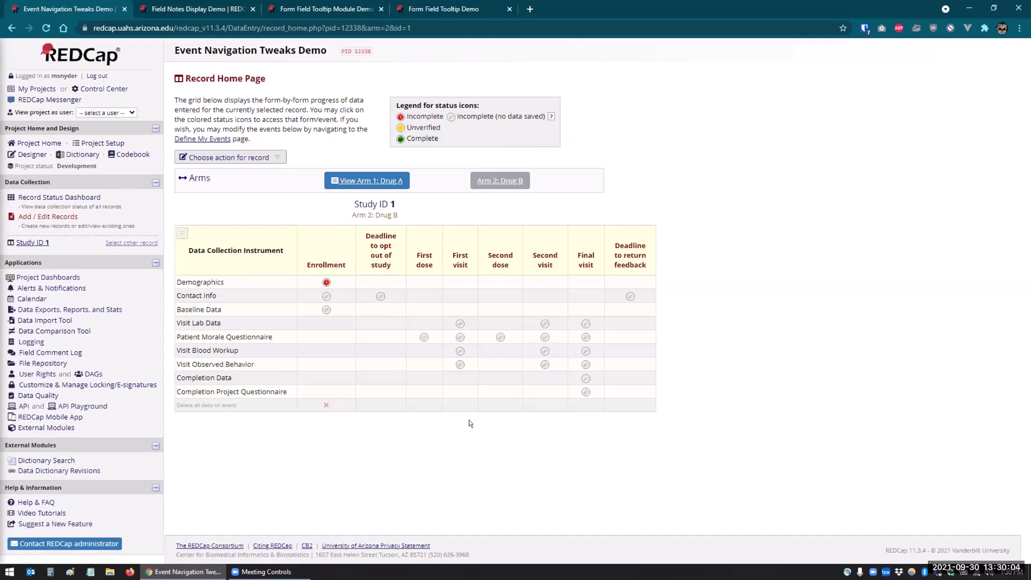
{"action": "left_click", "coordinate": [26, 192]}
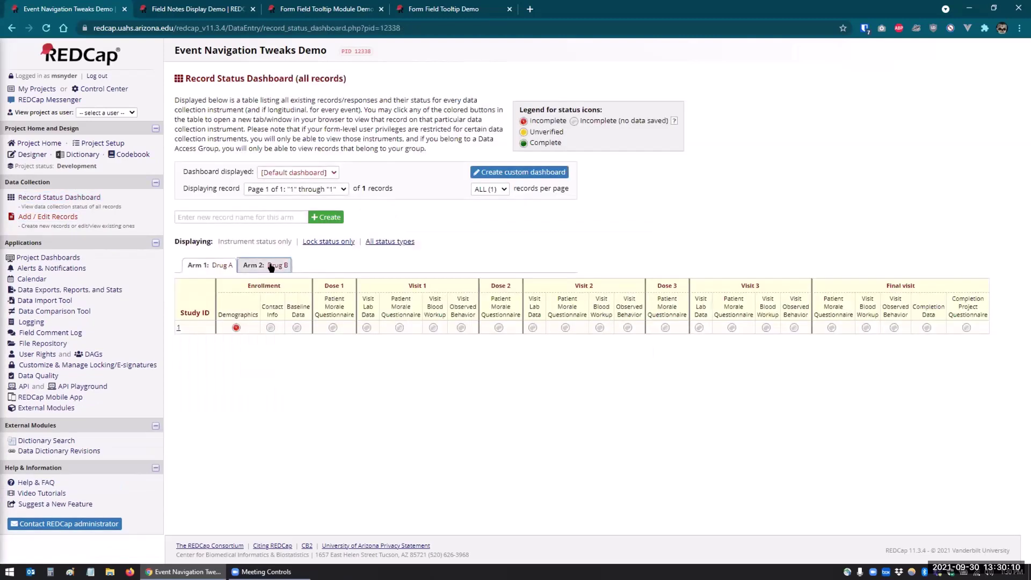
{"action": "left_click", "coordinate": [271, 266]}
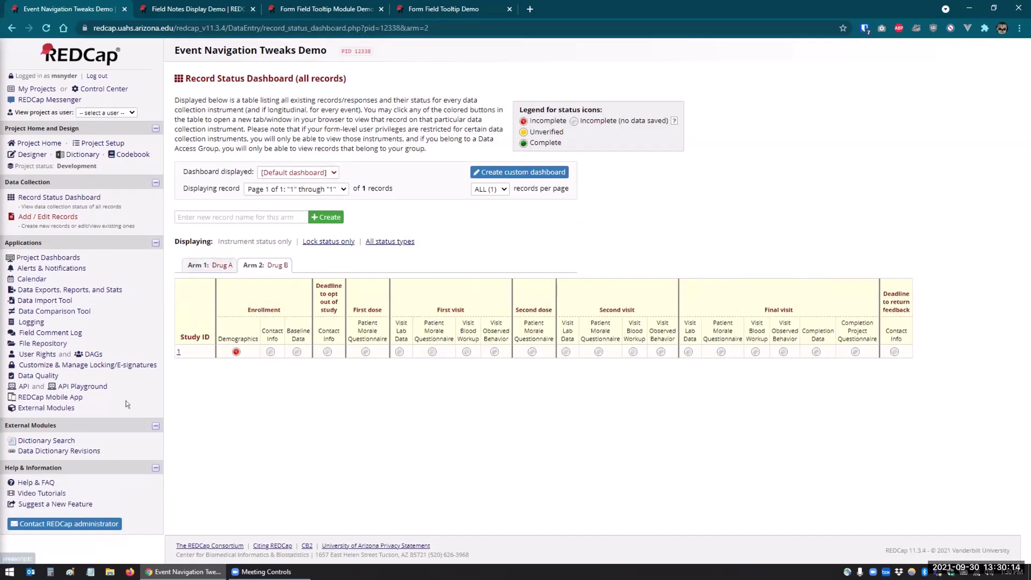
Disable the Record Home page buttons for navigating between arms in the Event Navigation Tweaks module and save the configuration.
{"action": "left_click", "coordinate": [68, 409]}
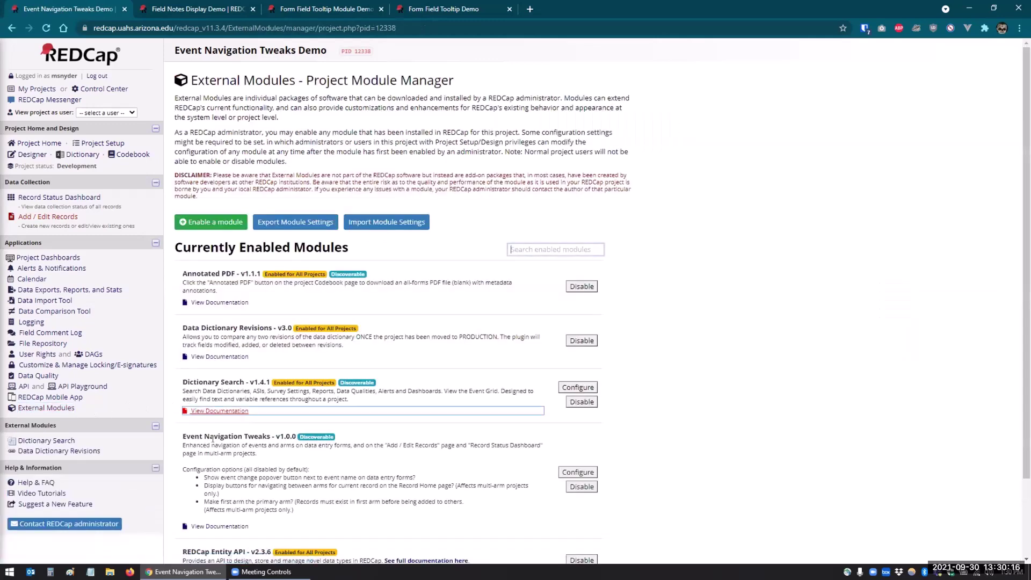
{"action": "left_click", "coordinate": [574, 470]}
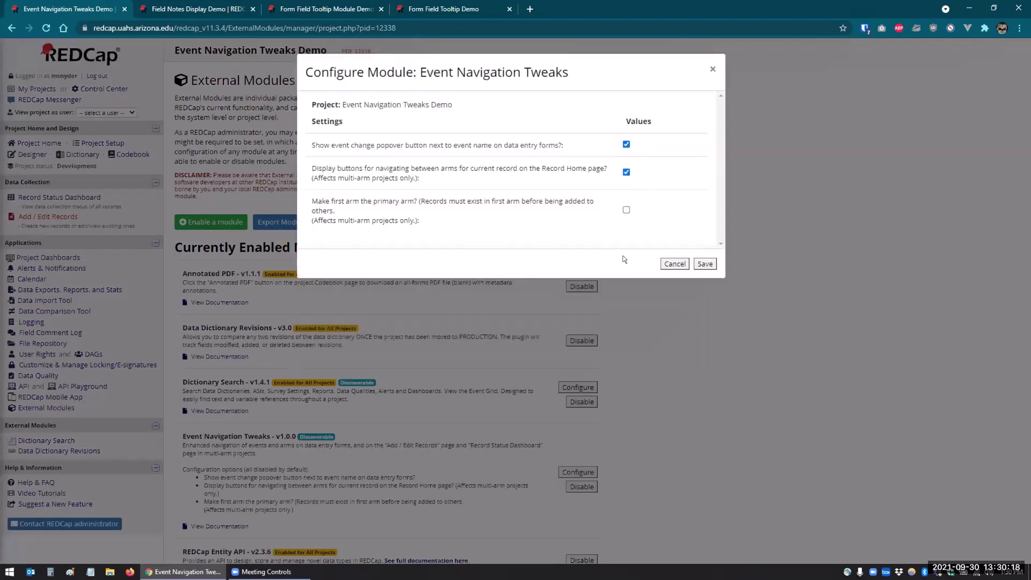
{"action": "left_click", "coordinate": [626, 171]}
{"action": "left_click", "coordinate": [700, 263]}
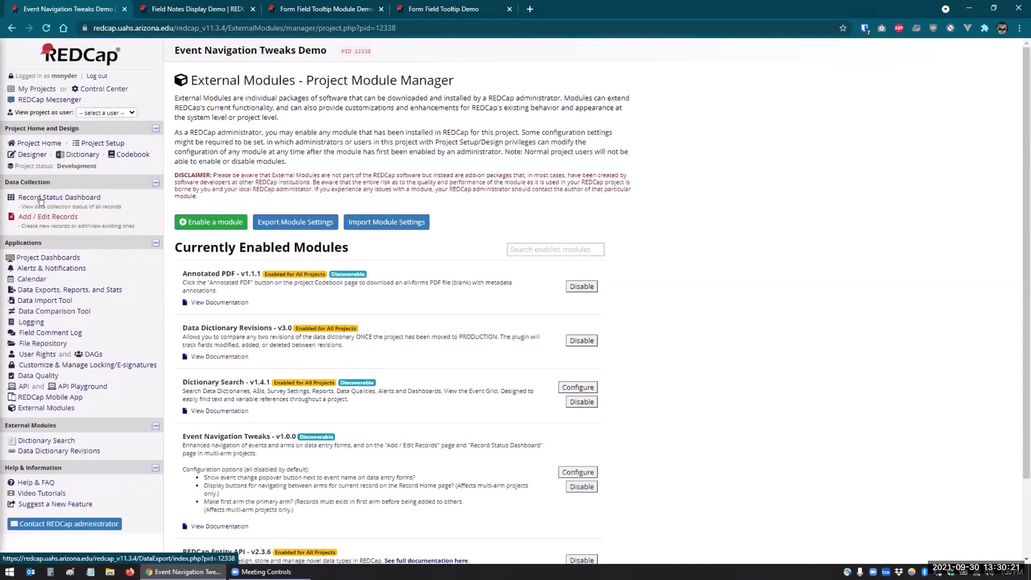
Open record 1's Home Page in the Drug B arm from the Record Status Dashboard and highlight the notice above the grid.
{"action": "left_click", "coordinate": [36, 198]}
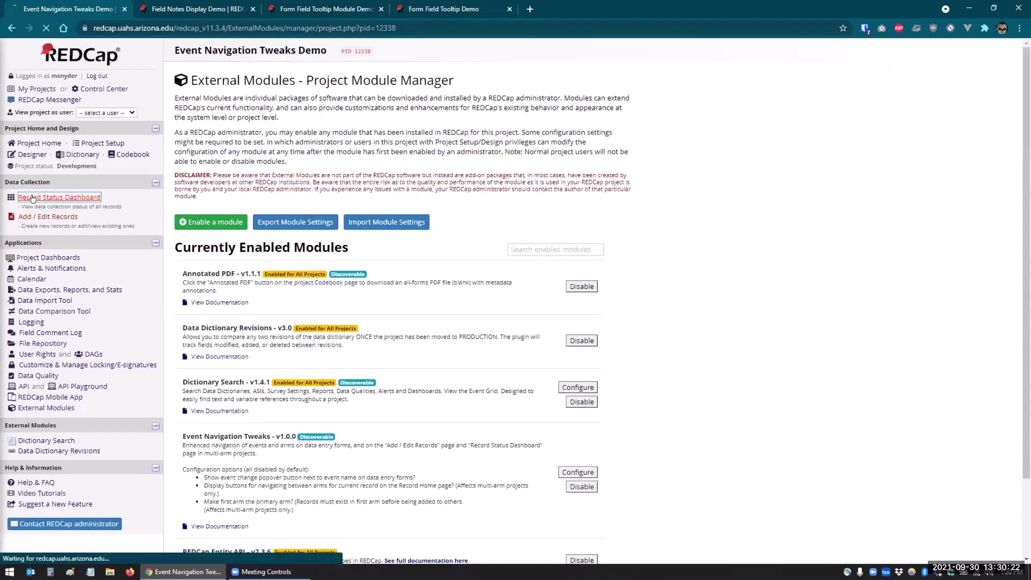
{"action": "left_click", "coordinate": [178, 351]}
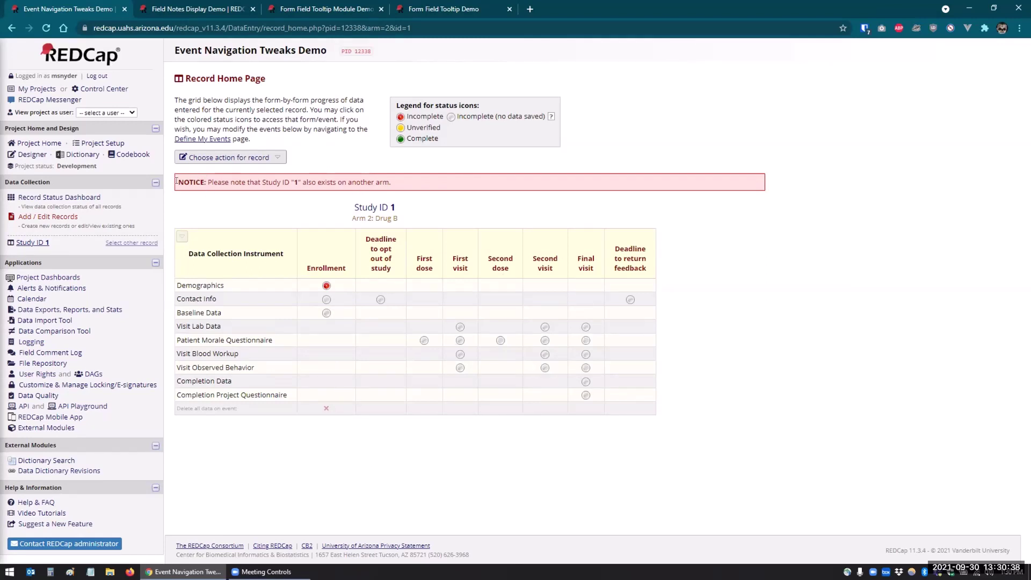
{"action": "left_click_drag", "start_coordinate": [177, 182], "coordinate": [395, 184]}
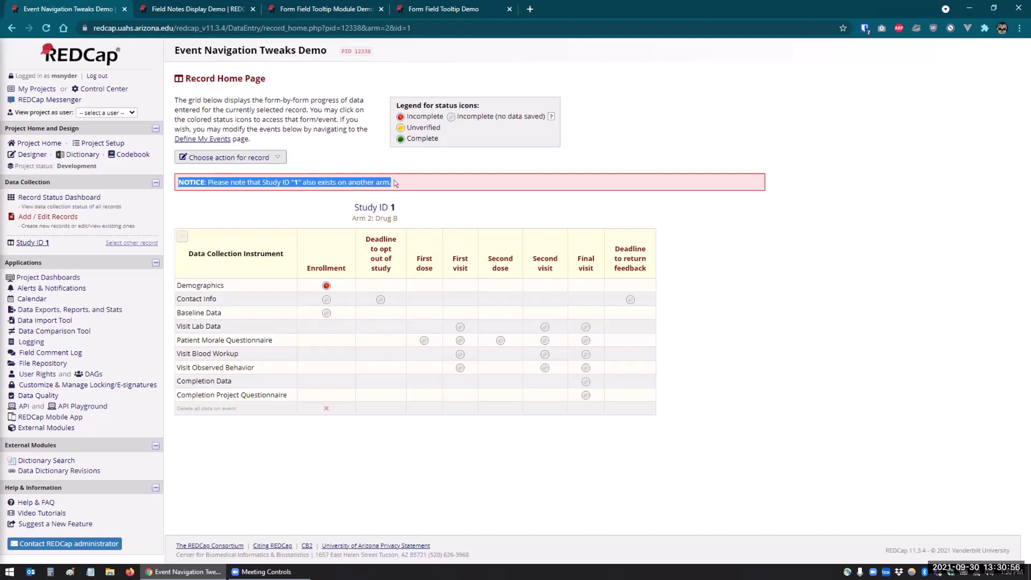
{"action": "left_click", "coordinate": [287, 211]}
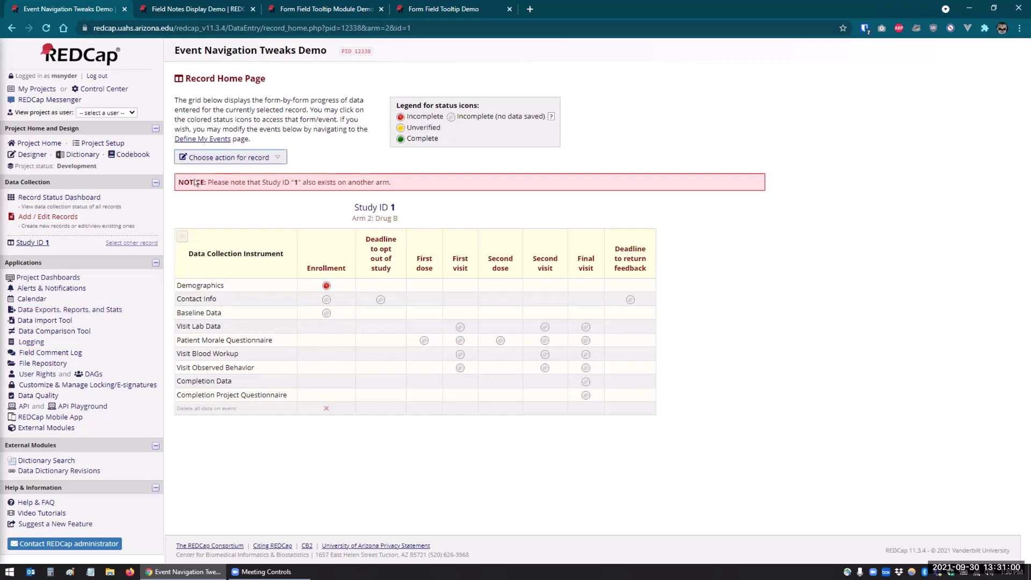
Enable both the arm navigation buttons and the first arm as primary arm in Event Navigation Tweaks, and save the configuration.
{"action": "left_click", "coordinate": [46, 427]}
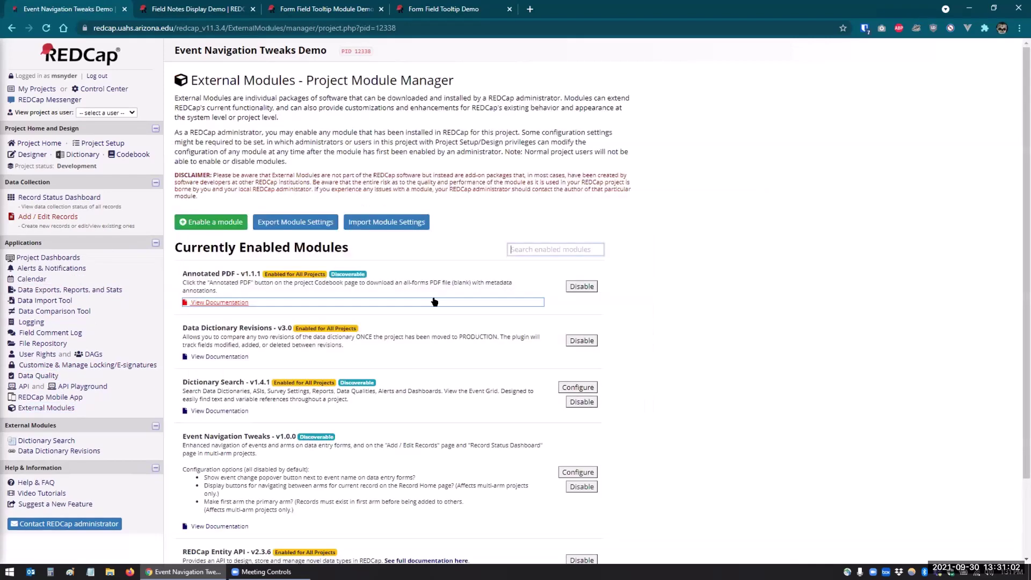
{"action": "scroll", "coordinate": [580, 376], "scroll_direction": "down", "scroll_amount": 3}
{"action": "left_click", "coordinate": [577, 379]}
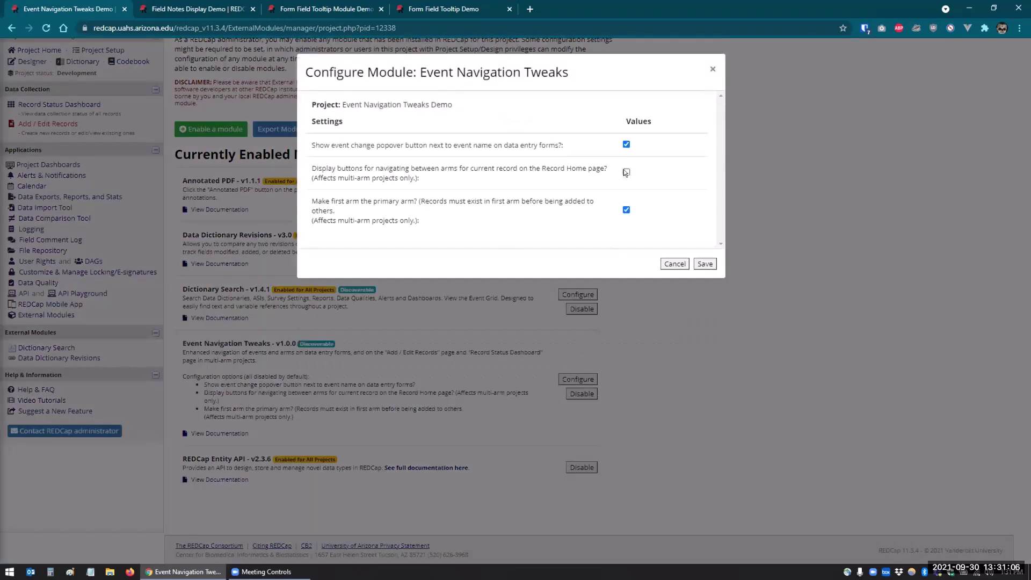
{"action": "left_click", "coordinate": [626, 171]}
{"action": "left_click", "coordinate": [705, 263]}
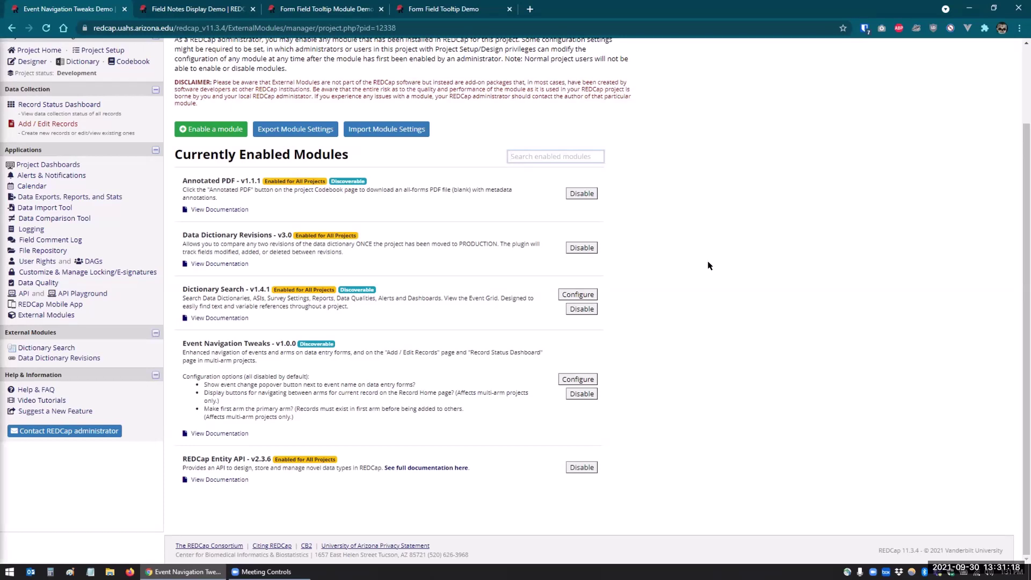
Open the Record Status Dashboard and display the Drug A arm.
{"action": "scroll", "coordinate": [339, 258], "scroll_direction": "up", "scroll_amount": 2}
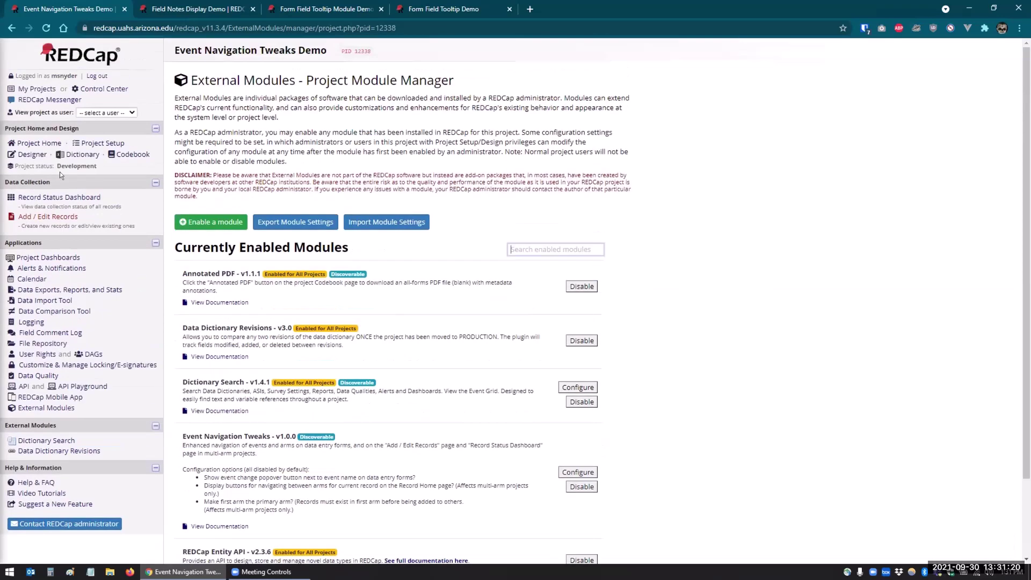
{"action": "left_click", "coordinate": [40, 197]}
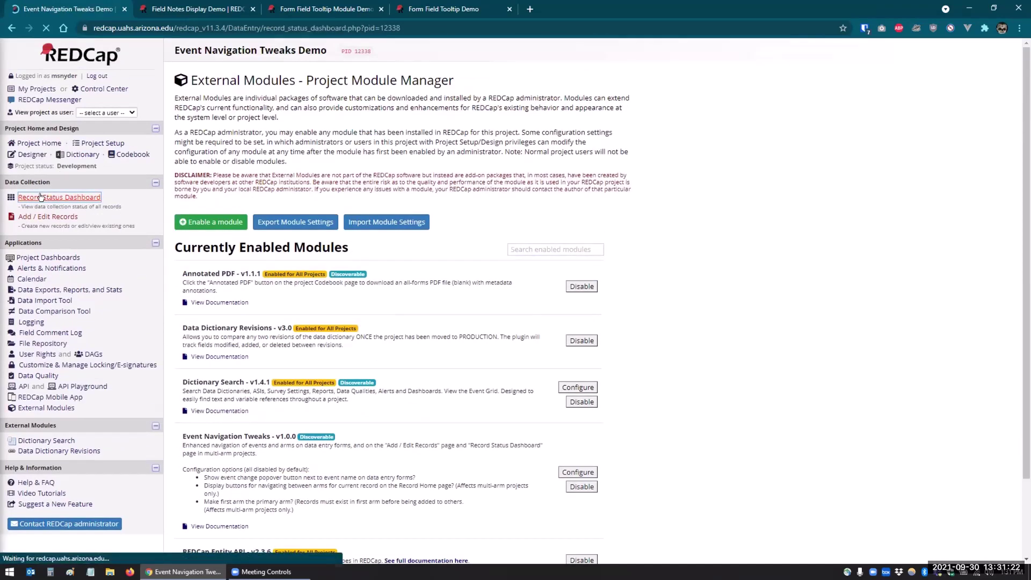
{"action": "left_click", "coordinate": [206, 239]}
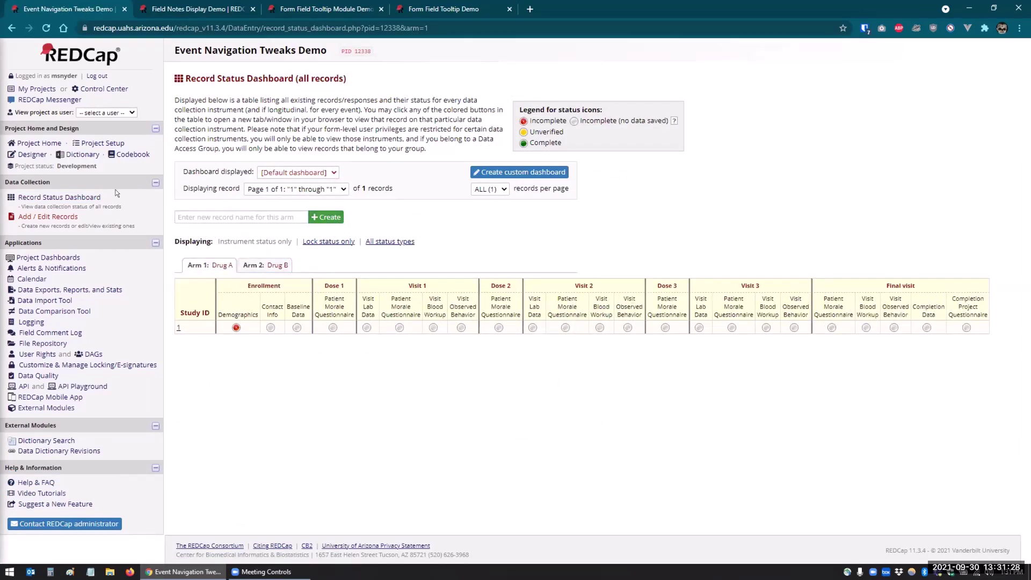
Open the Add / Edit Records page and look through the existing Study IDs without selecting a record.
{"action": "left_click", "coordinate": [48, 217]}
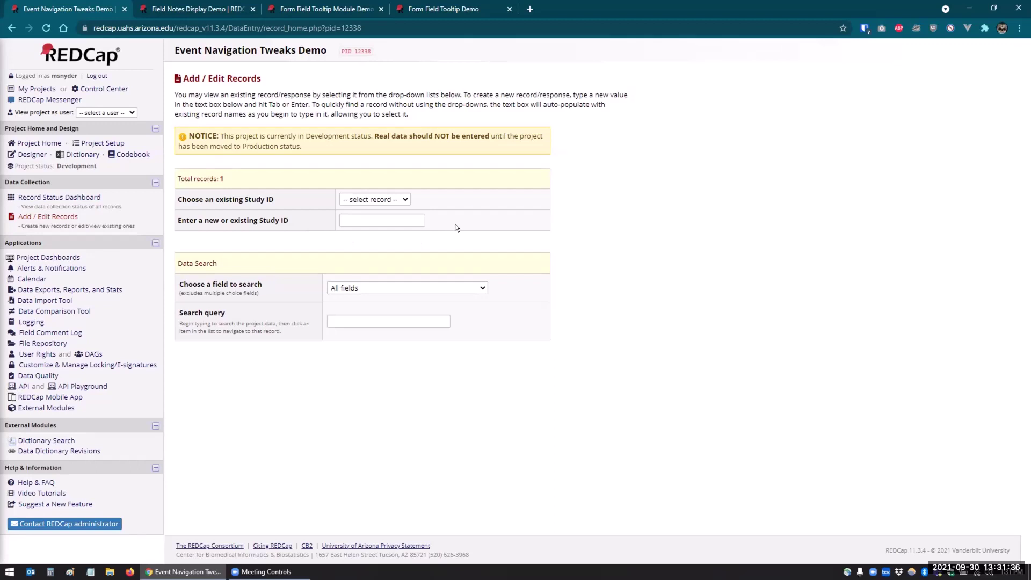
{"action": "left_click", "coordinate": [387, 200]}
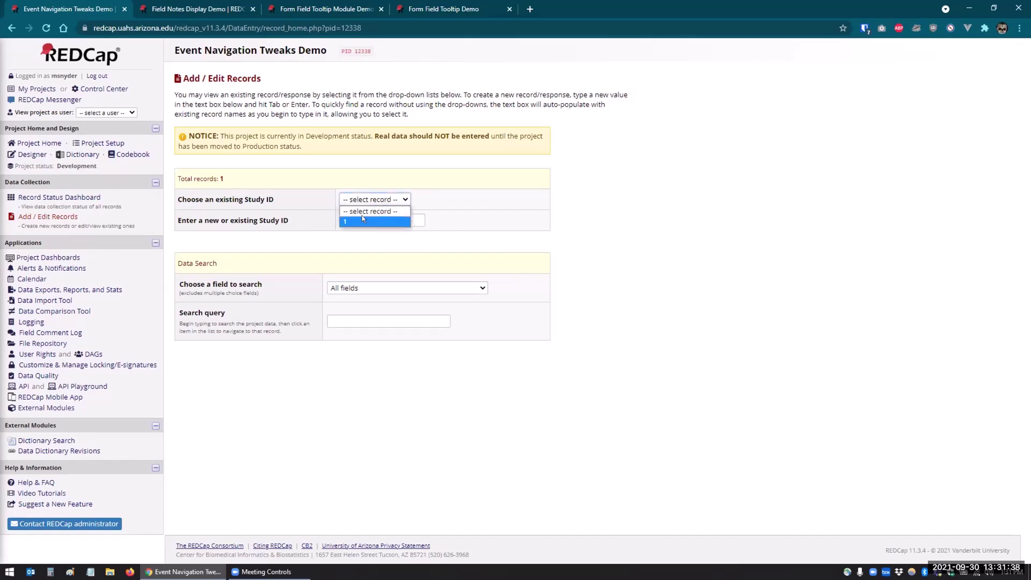
{"action": "left_click", "coordinate": [632, 227]}
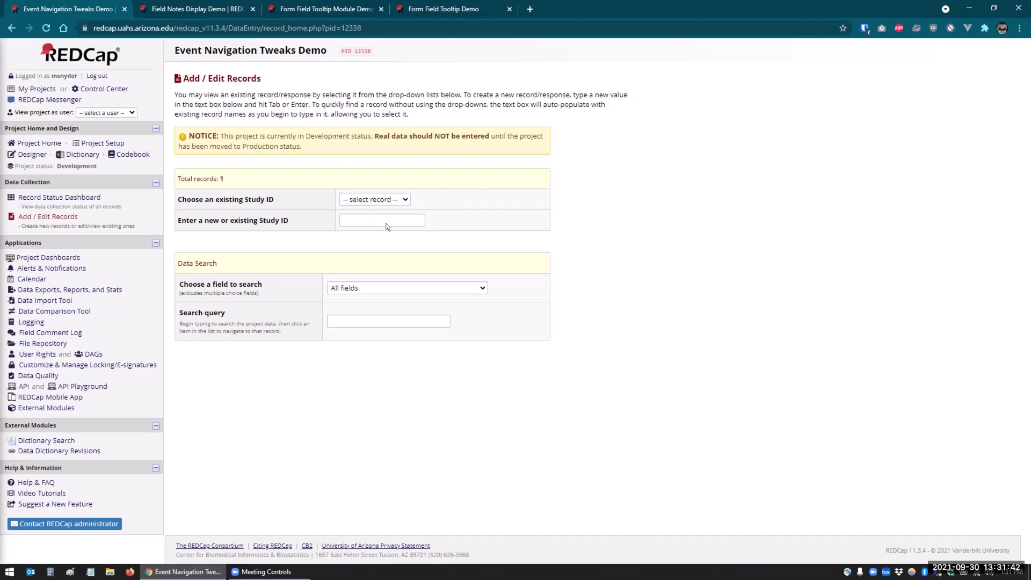